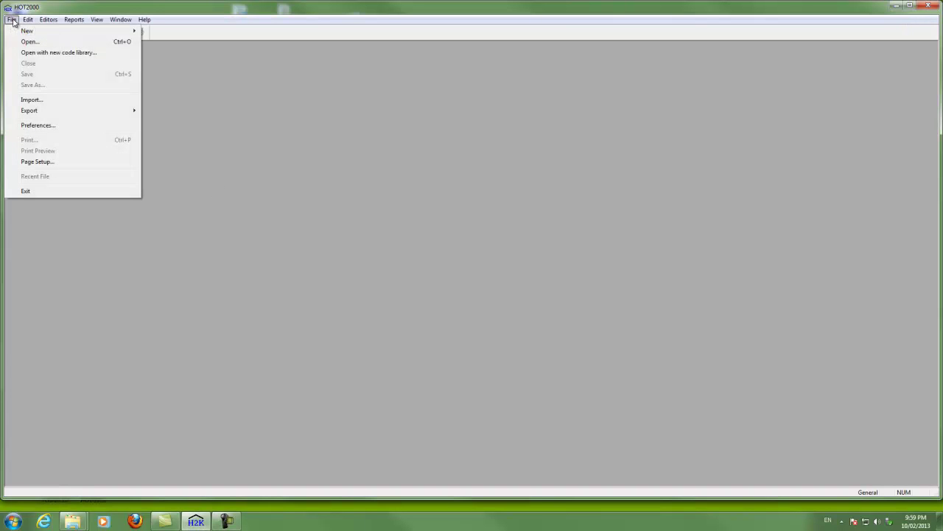
- Show the File > New choices: House, House Wizard, Weather and Fuel Cost
{"action": "mouse_move", "coordinate": [59, 33]}
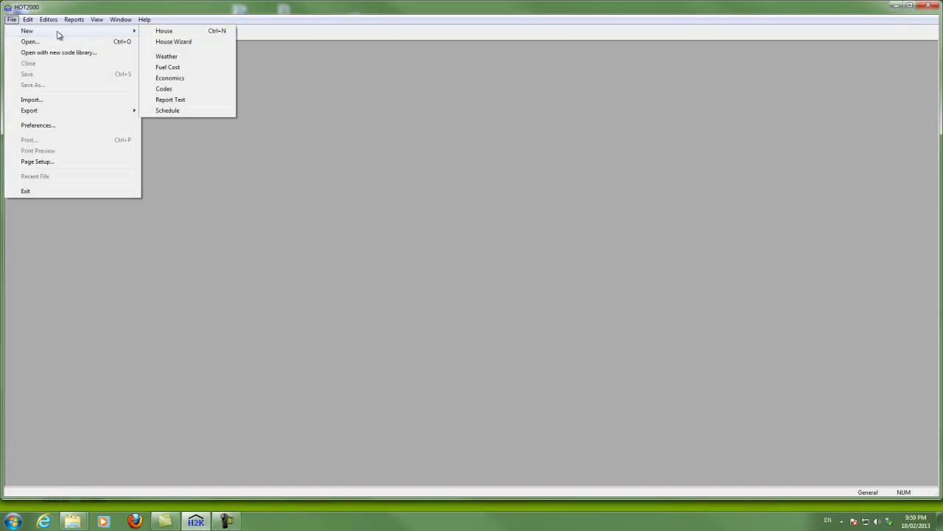
- Start a new house file from File > New > House
{"action": "left_click", "coordinate": [193, 33]}
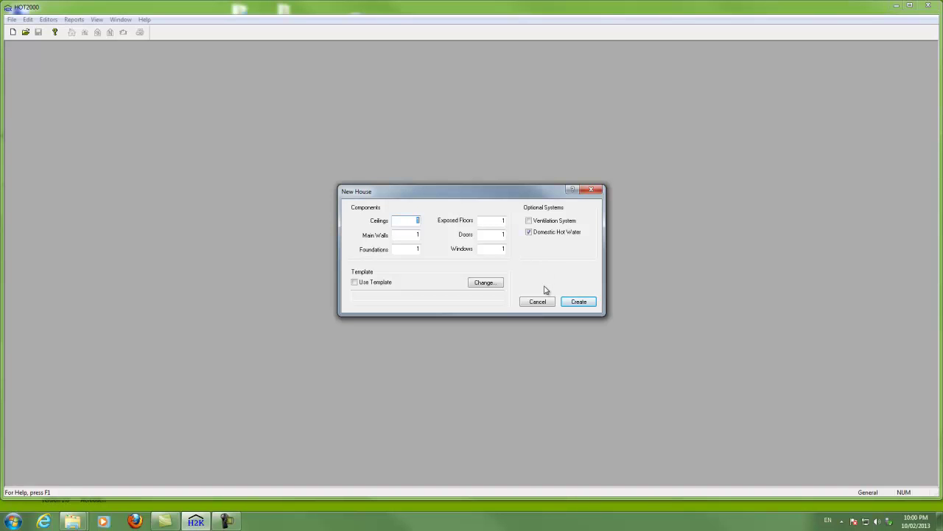
- Create House1 with one of each component, Ceiling through Domestic Hot Water
{"action": "left_click", "coordinate": [579, 303]}
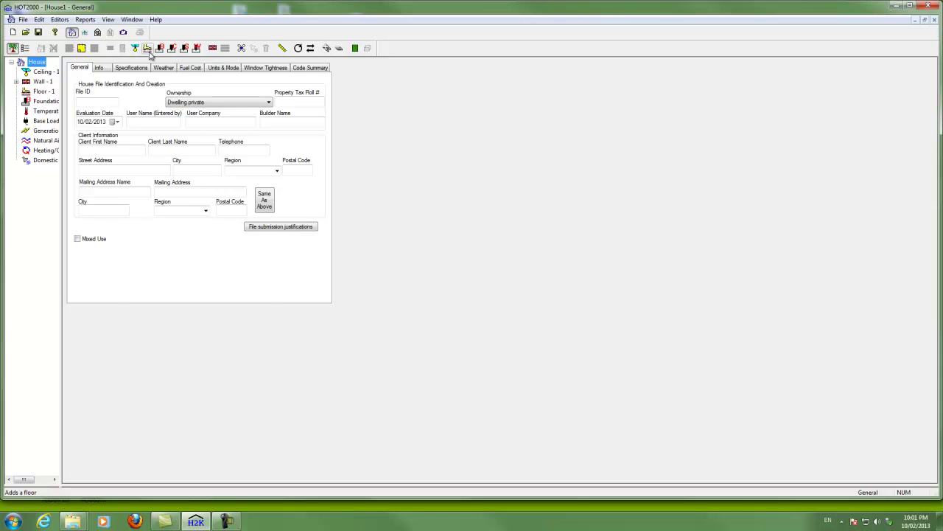
- Add a second exposed floor, Floor - 2, then display Ceiling - 1's properties
{"action": "left_click", "coordinate": [149, 51]}
{"action": "left_click", "coordinate": [33, 92]}
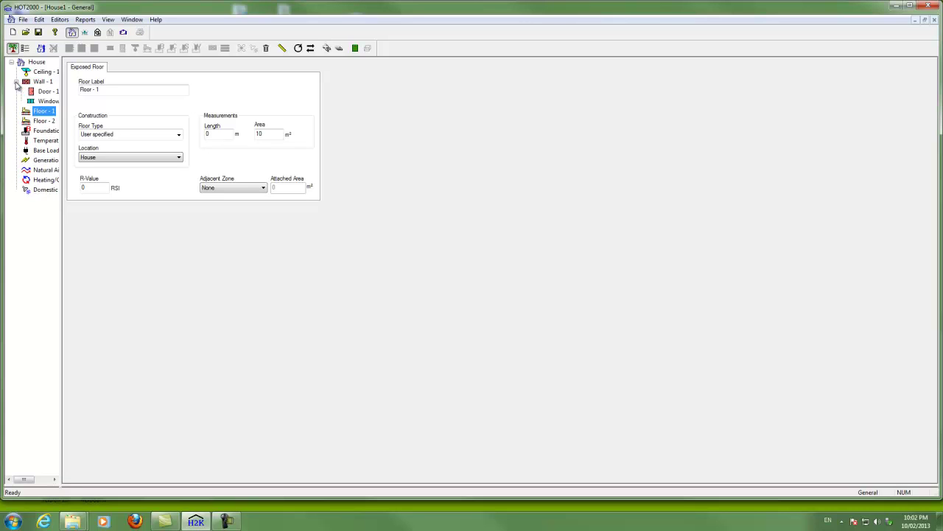
{"action": "left_click", "coordinate": [16, 81]}
{"action": "left_click", "coordinate": [27, 73]}
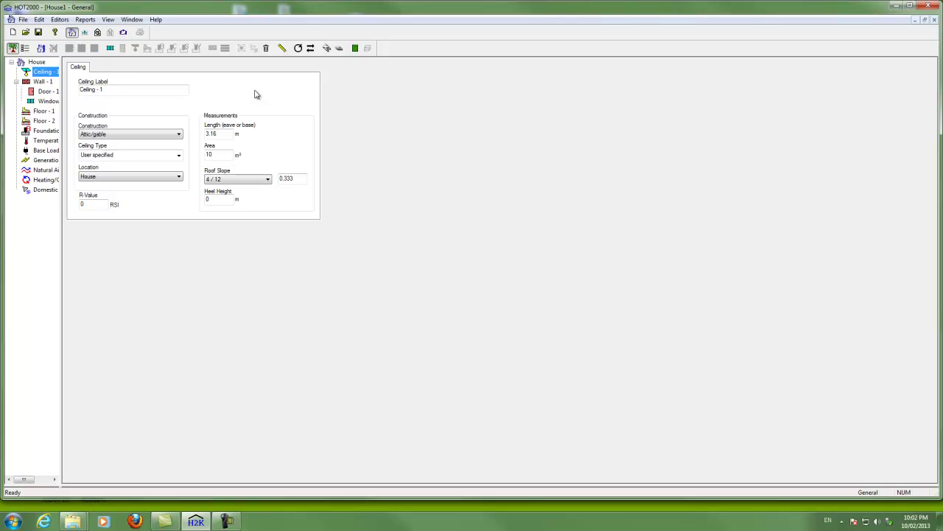
- Keep Attic/gable as Ceiling - 1's construction type
{"action": "left_click", "coordinate": [176, 137]}
{"action": "left_click", "coordinate": [179, 135]}
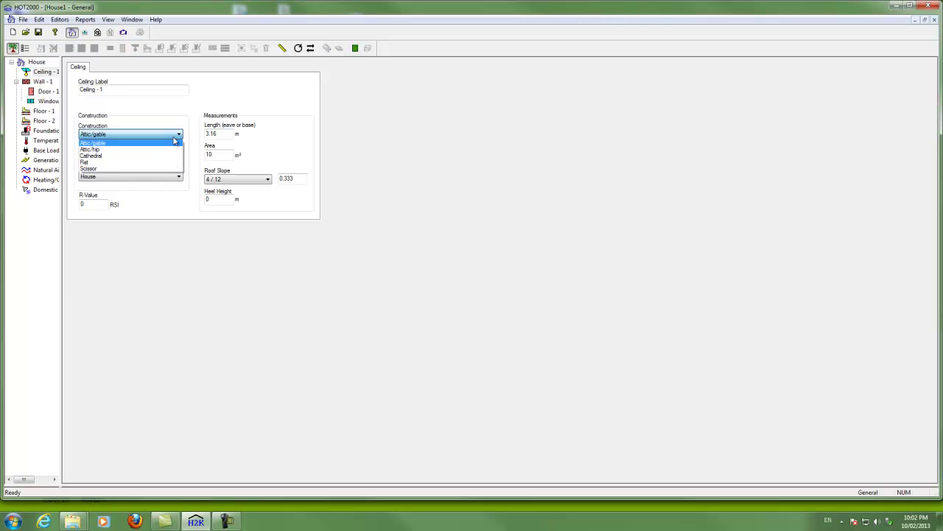
{"action": "left_click", "coordinate": [174, 142]}
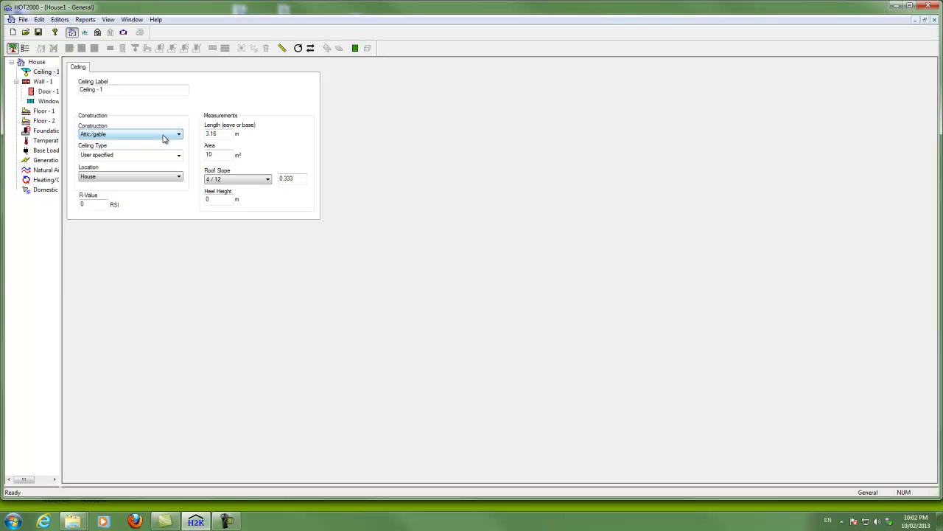
- Read the Ceiling Construction help topic, then close the help window
{"action": "key", "text": "F1"}
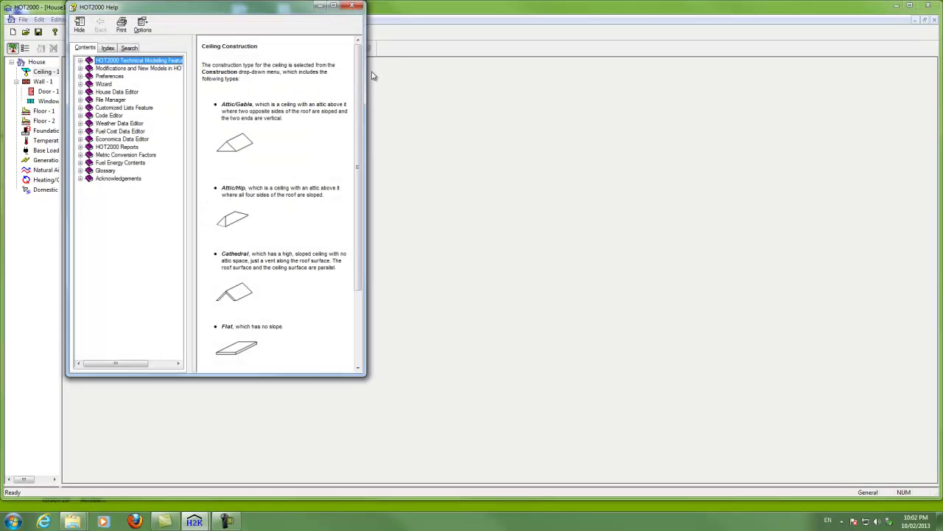
{"action": "mouse_move", "coordinate": [355, 67]}
{"action": "left_mouse_down"}
{"action": "mouse_move", "coordinate": [359, 96]}
{"action": "mouse_move", "coordinate": [359, 85]}
{"action": "left_mouse_up"}
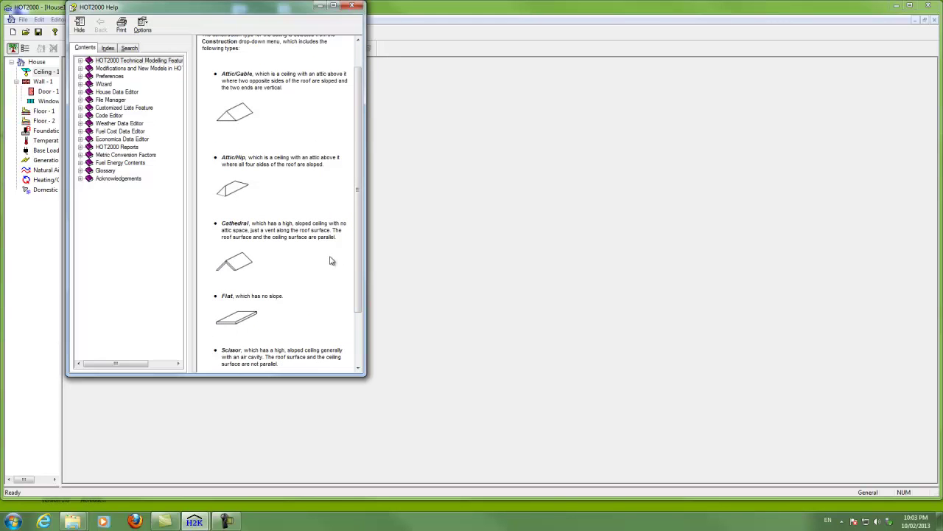
{"action": "left_click_drag", "start_coordinate": [356, 260], "coordinate": [361, 341]}
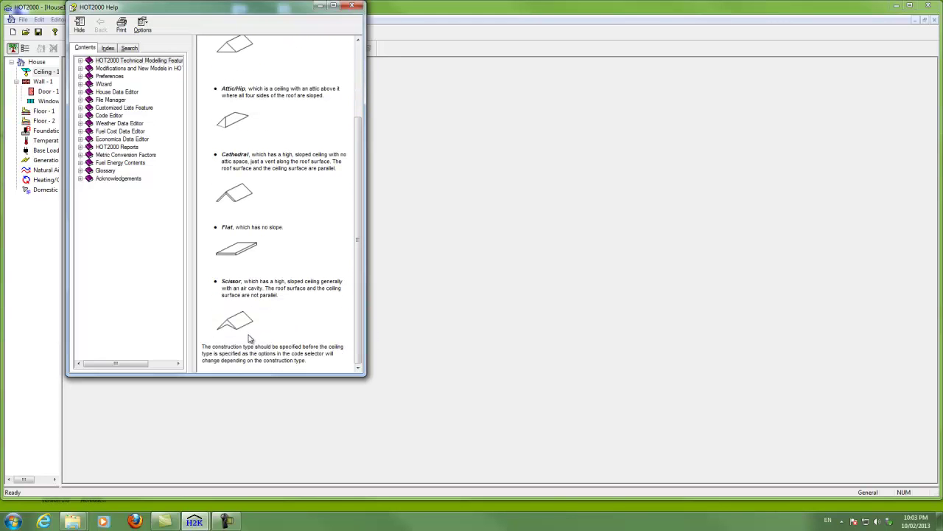
{"action": "left_click_drag", "start_coordinate": [359, 229], "coordinate": [365, 108]}
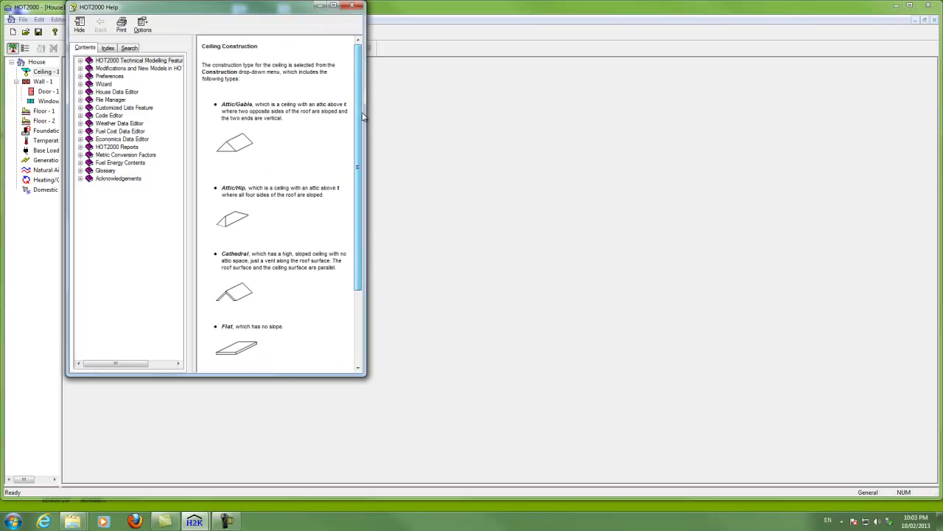
{"action": "left_click", "coordinate": [353, 7]}
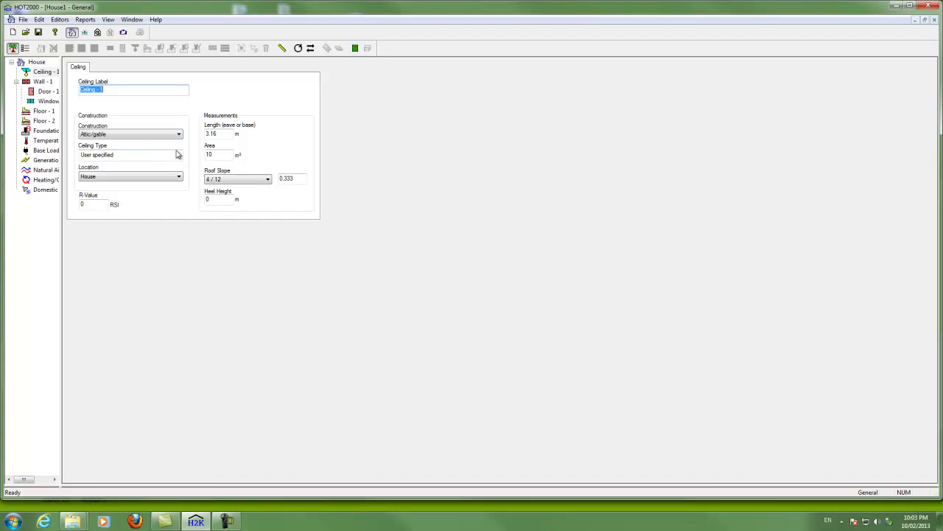
{"action": "left_click", "coordinate": [179, 157]}
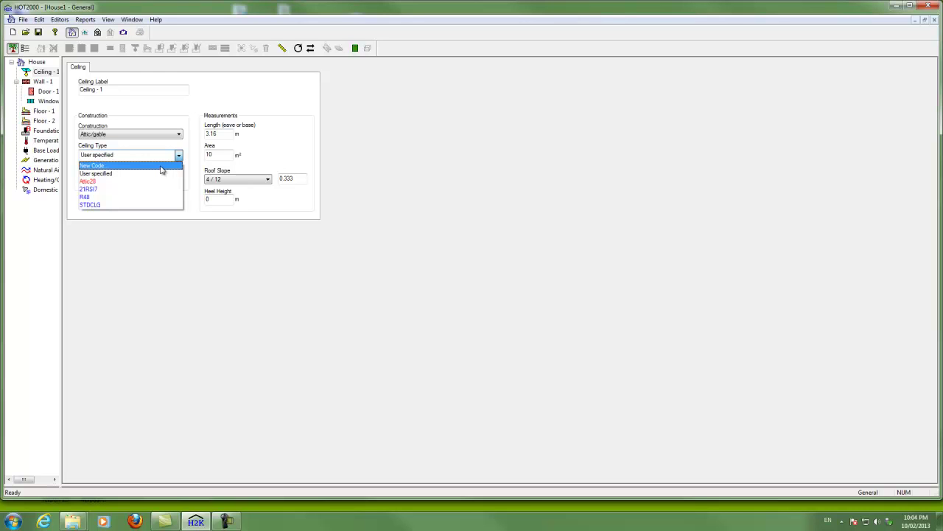
{"action": "left_click", "coordinate": [167, 255]}
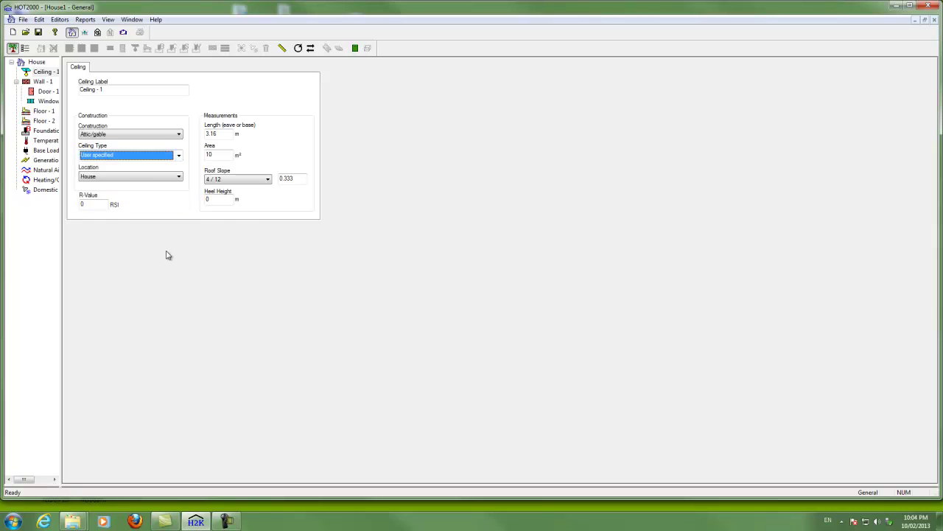
{"action": "left_click", "coordinate": [179, 177]}
{"action": "left_click", "coordinate": [182, 179]}
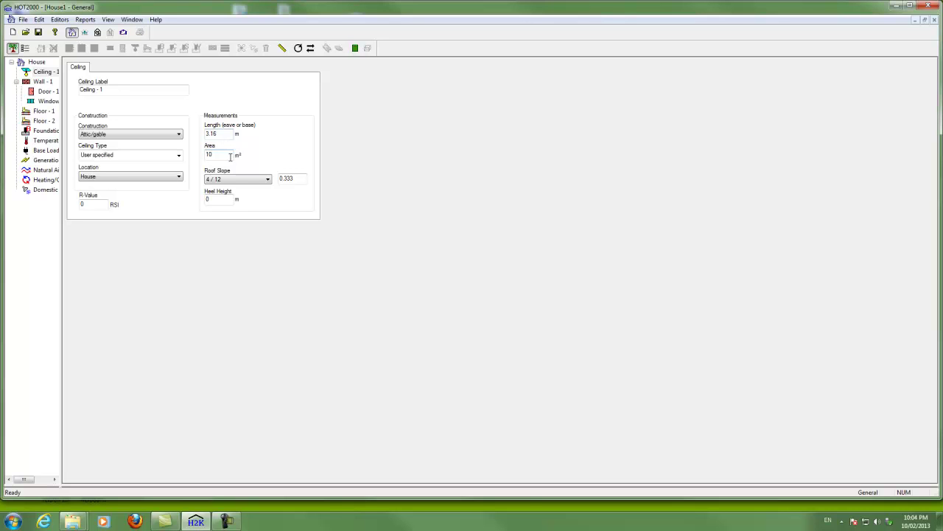
{"action": "left_click", "coordinate": [268, 182]}
{"action": "left_click", "coordinate": [216, 199]}
{"action": "right_click", "coordinate": [214, 200]}
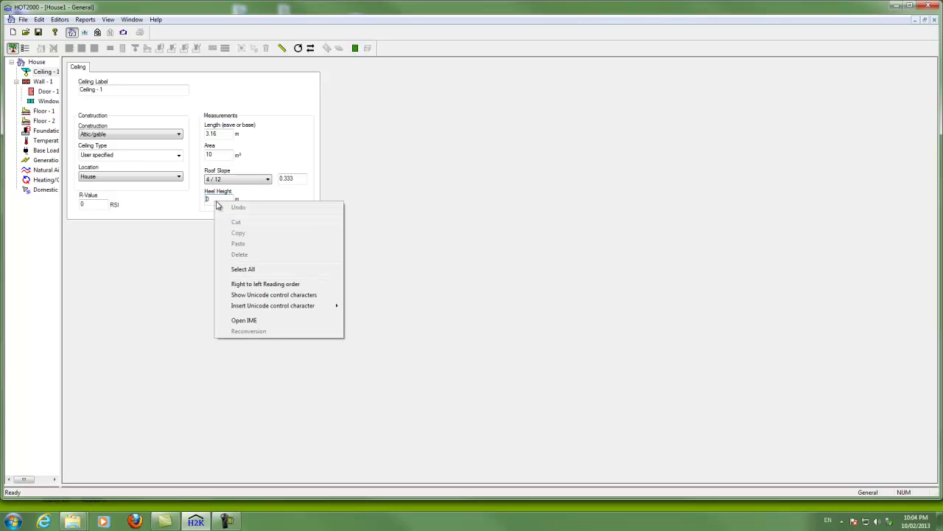
{"action": "left_click", "coordinate": [172, 266]}
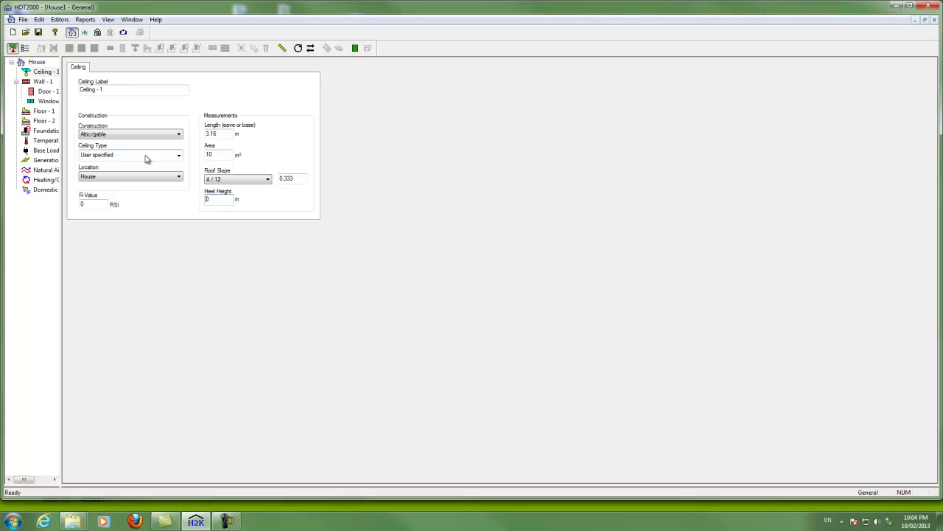
{"action": "left_click", "coordinate": [208, 200]}
- Change Wall - 1's facing direction from South to N/A, keeping its 2.46 m height
{"action": "left_click", "coordinate": [30, 84]}
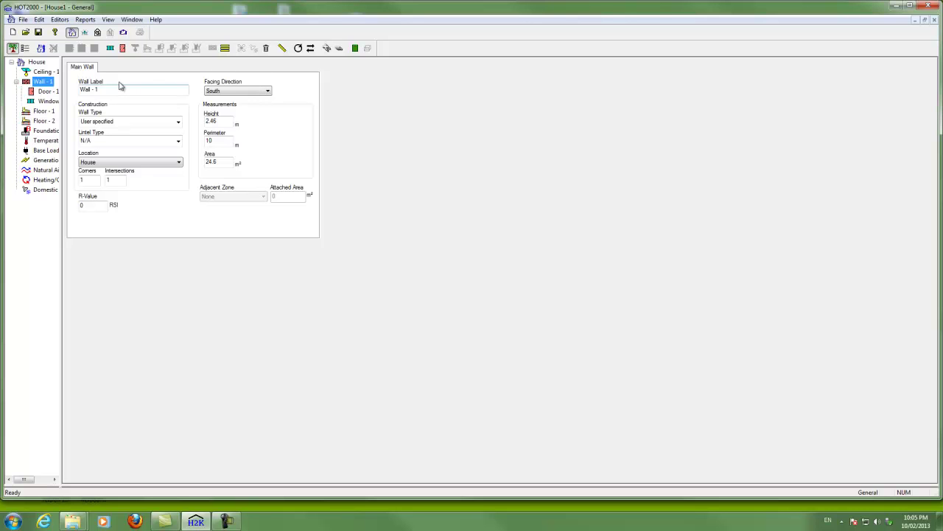
{"action": "left_click", "coordinate": [268, 92]}
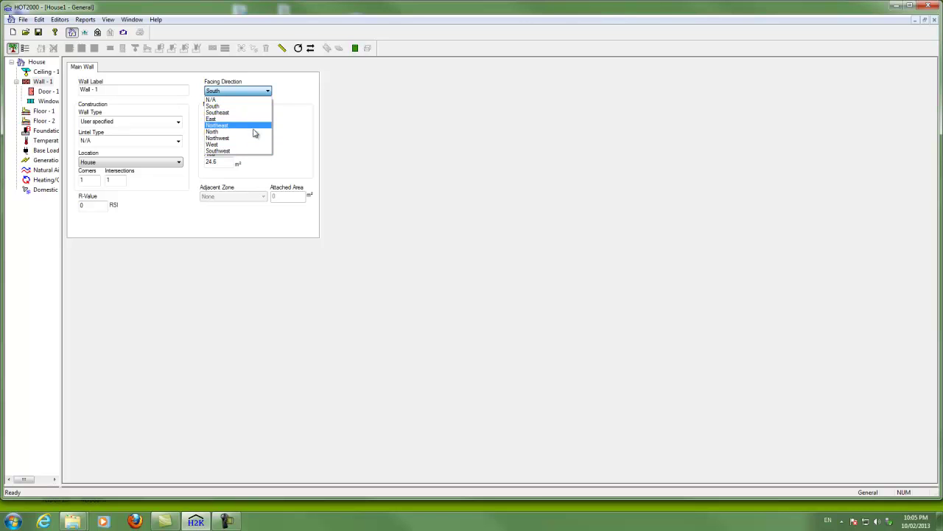
{"action": "left_click", "coordinate": [245, 93]}
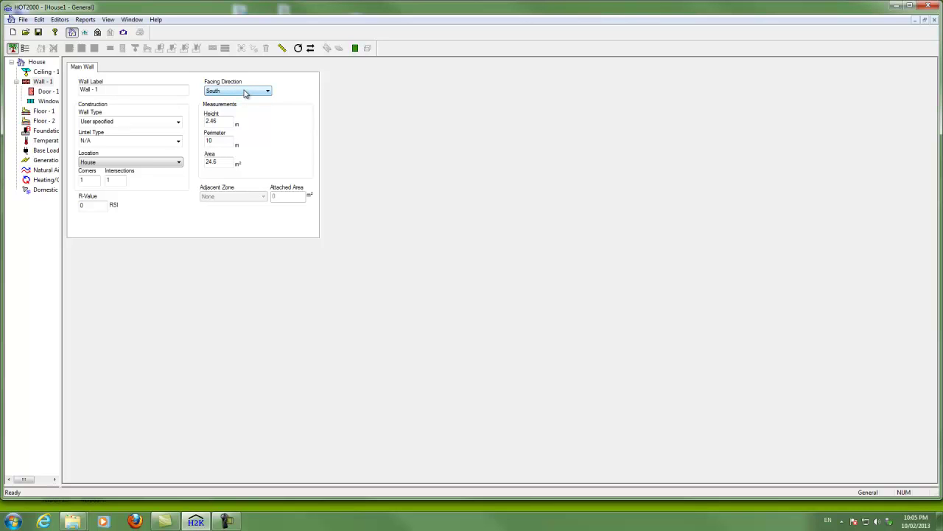
{"action": "left_click", "coordinate": [246, 92]}
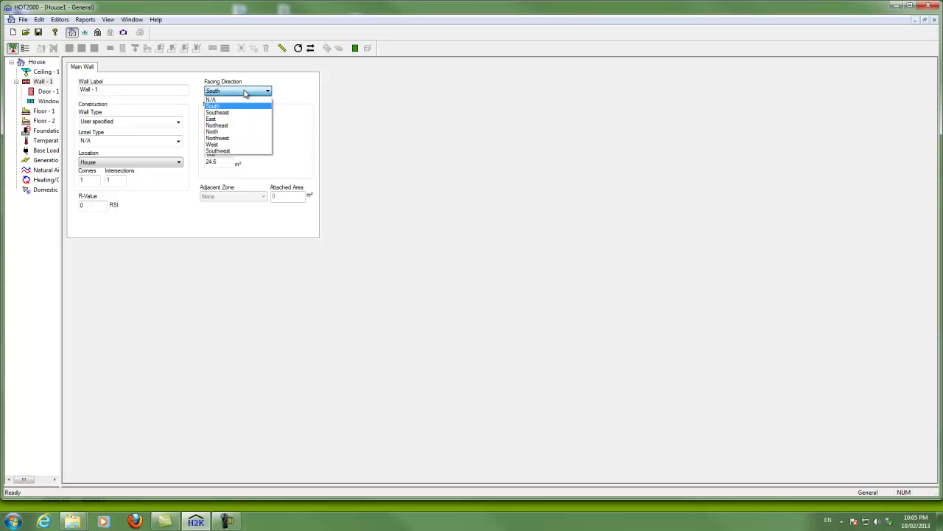
{"action": "left_click", "coordinate": [242, 100]}
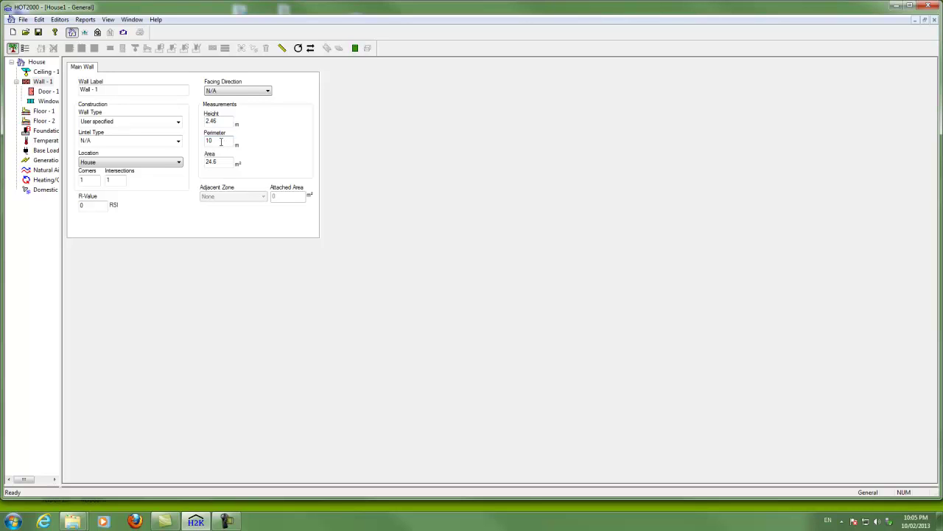
{"action": "left_click", "coordinate": [245, 93]}
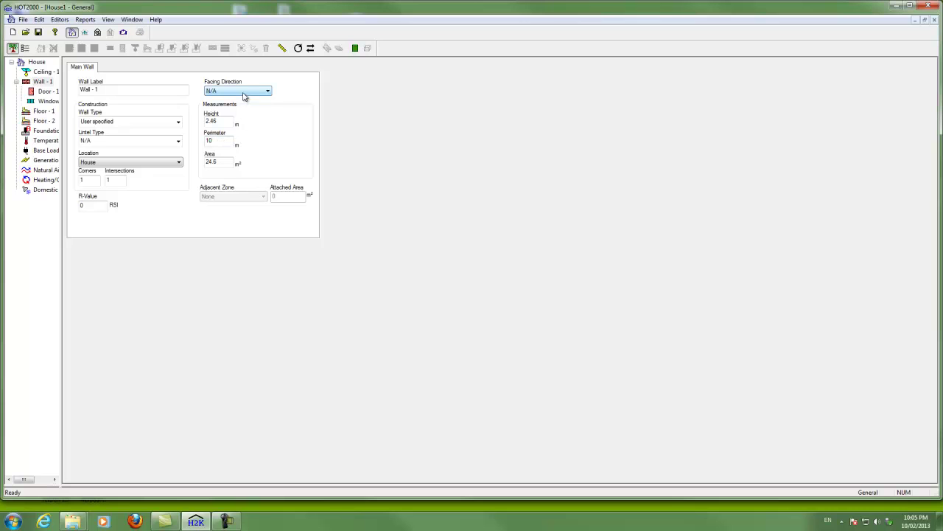
{"action": "left_click", "coordinate": [224, 123]}
- Set Wall - 1 to 2x4R12 (RSI 2.51), leave lintel N/A, and open Wall Components help
{"action": "left_click", "coordinate": [177, 124]}
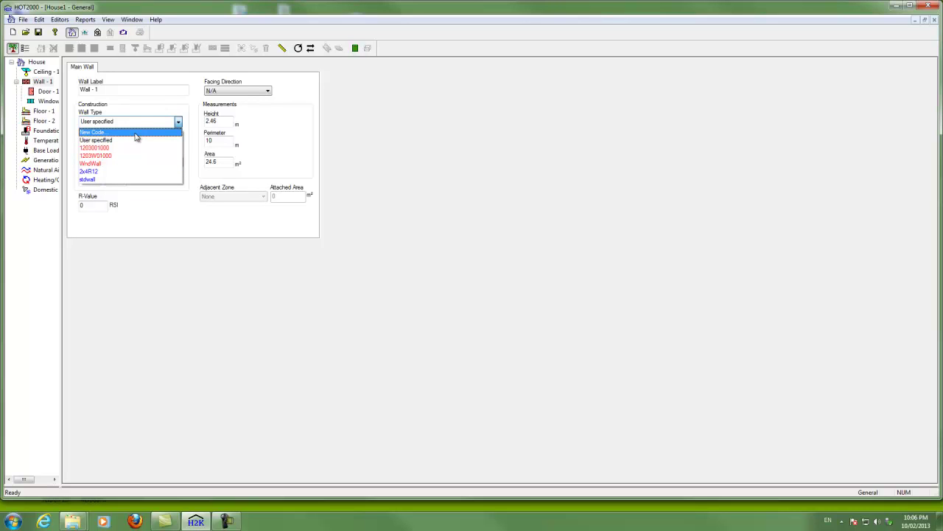
{"action": "left_click", "coordinate": [113, 172]}
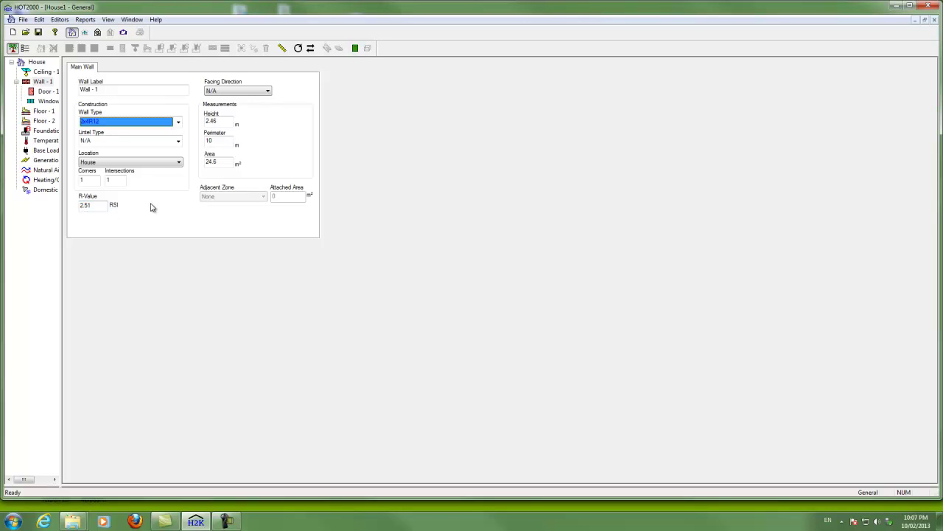
{"action": "left_click", "coordinate": [181, 144]}
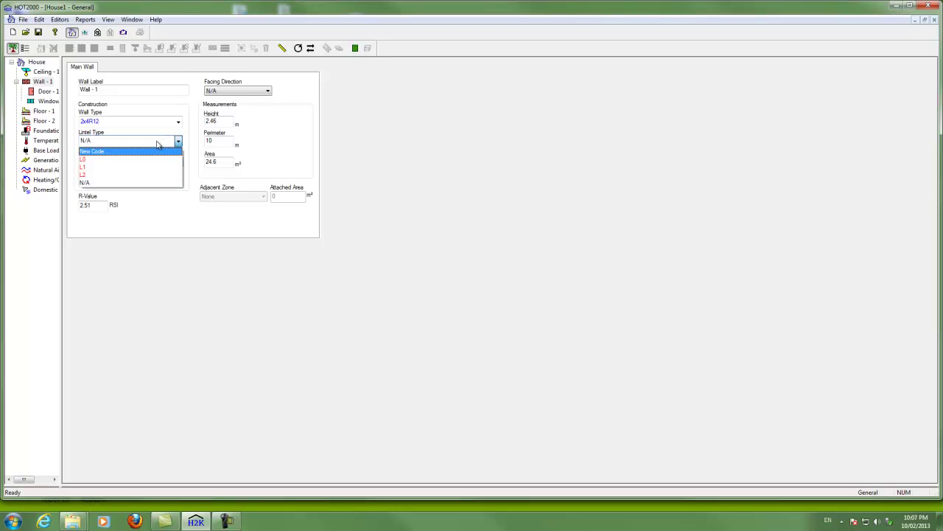
{"action": "key", "text": "Escape"}
{"action": "key", "text": "F1"}
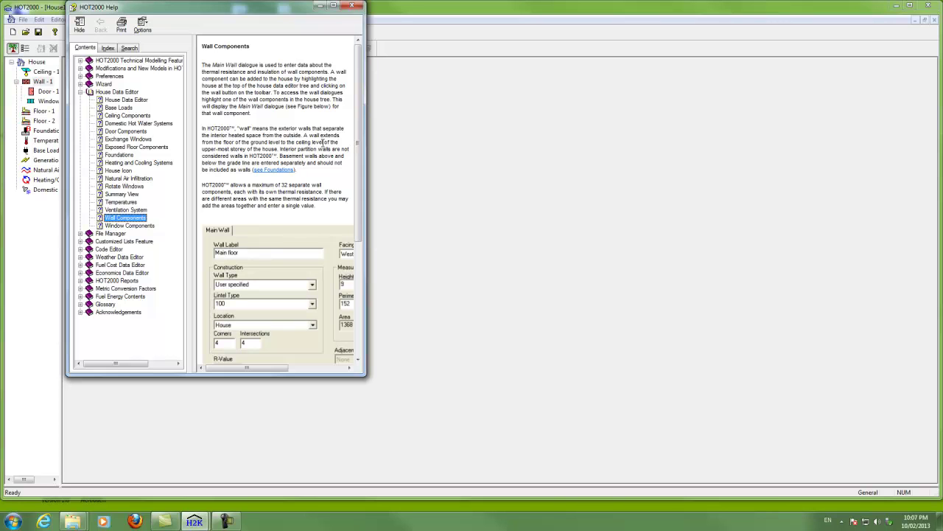
- Read the Lintel Type help topic, then close the help window
{"action": "left_click_drag", "start_coordinate": [361, 209], "coordinate": [357, 319]}
{"action": "left_click", "coordinate": [234, 294]}
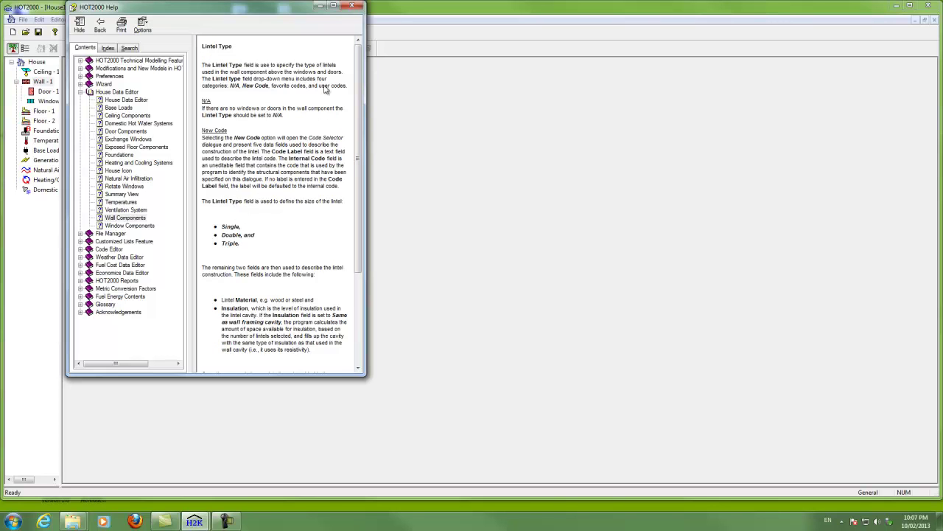
{"action": "scroll", "coordinate": [269, 155], "scroll_direction": "down", "scroll_amount": 5}
{"action": "scroll", "coordinate": [270, 159], "scroll_direction": "up", "scroll_amount": 5}
{"action": "left_click", "coordinate": [352, 8]}
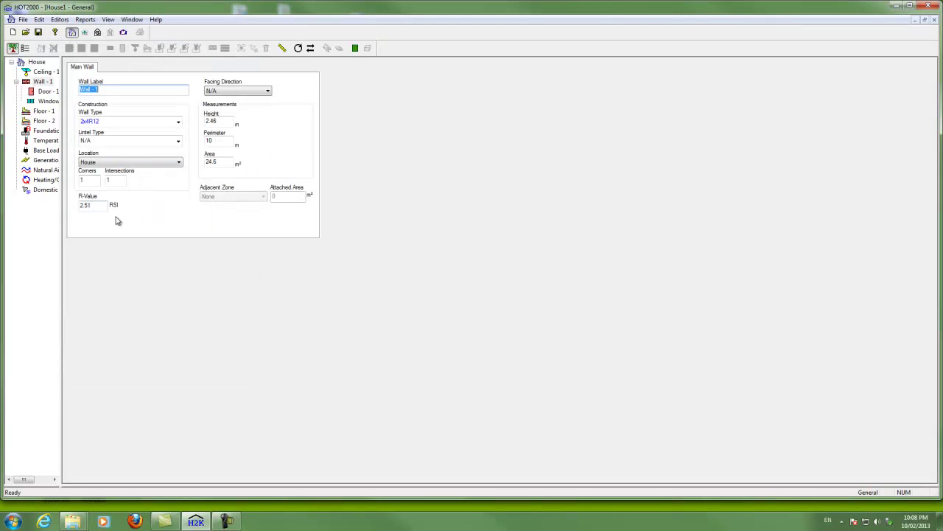
{"action": "left_click", "coordinate": [93, 180]}
{"action": "left_click", "coordinate": [87, 182]}
- Compare Door - 1 (810 × 2070 mm) with Window - 1 (South, 500 × 500 mm, RSI 0.14)
{"action": "left_click", "coordinate": [32, 95]}
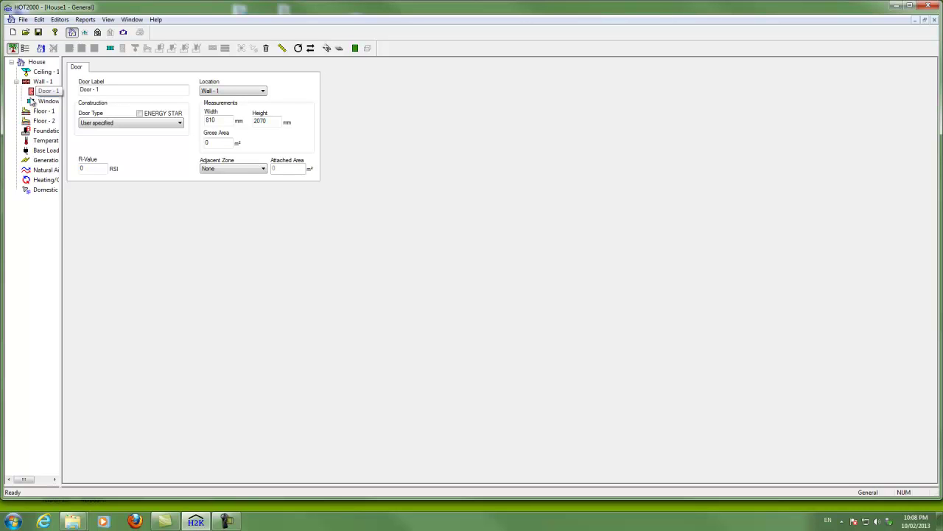
{"action": "left_click", "coordinate": [31, 104]}
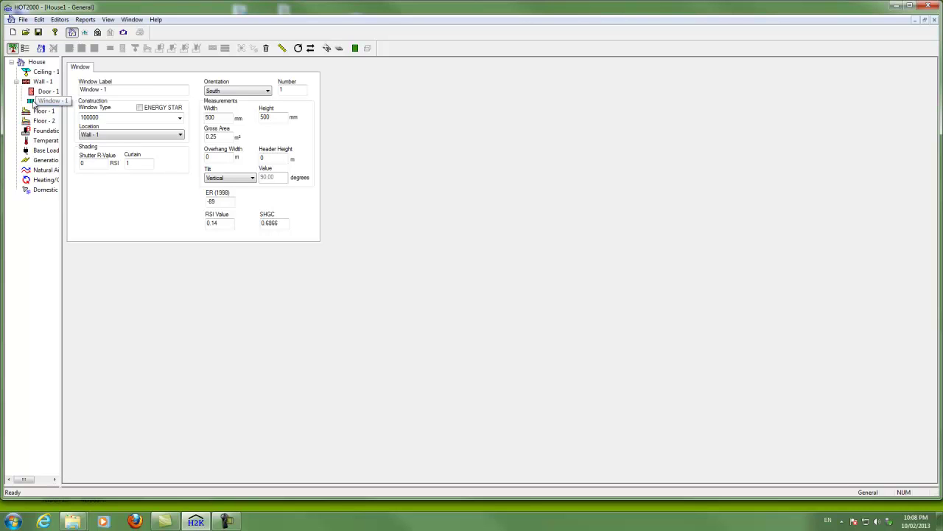
{"action": "left_click", "coordinate": [38, 101]}
{"action": "left_click", "coordinate": [243, 90]}
{"action": "left_click", "coordinate": [151, 89]}
{"action": "left_click", "coordinate": [34, 101]}
{"action": "left_click", "coordinate": [34, 101]}
{"action": "left_click", "coordinate": [37, 89]}
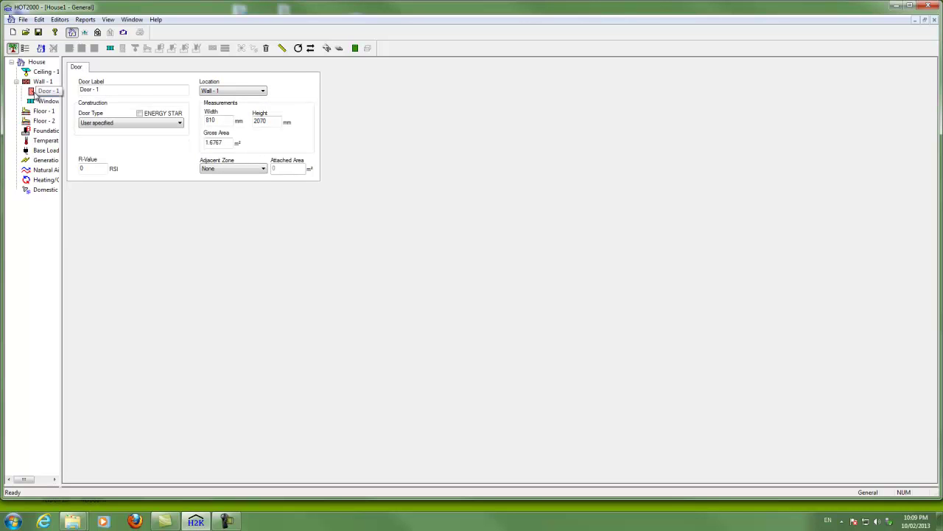
{"action": "left_click", "coordinate": [34, 101]}
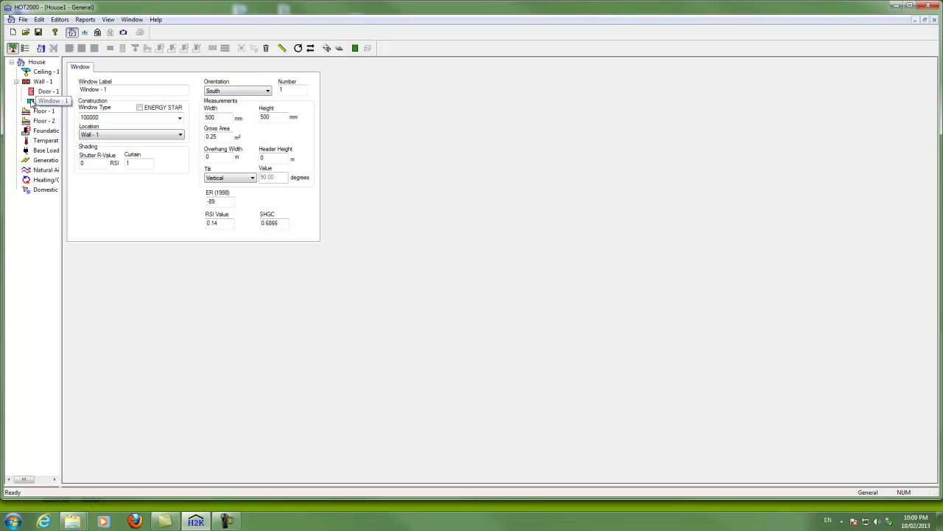
- Confirm Window - 1's window type stays at 100000 in the window type list
{"action": "left_click", "coordinate": [179, 119]}
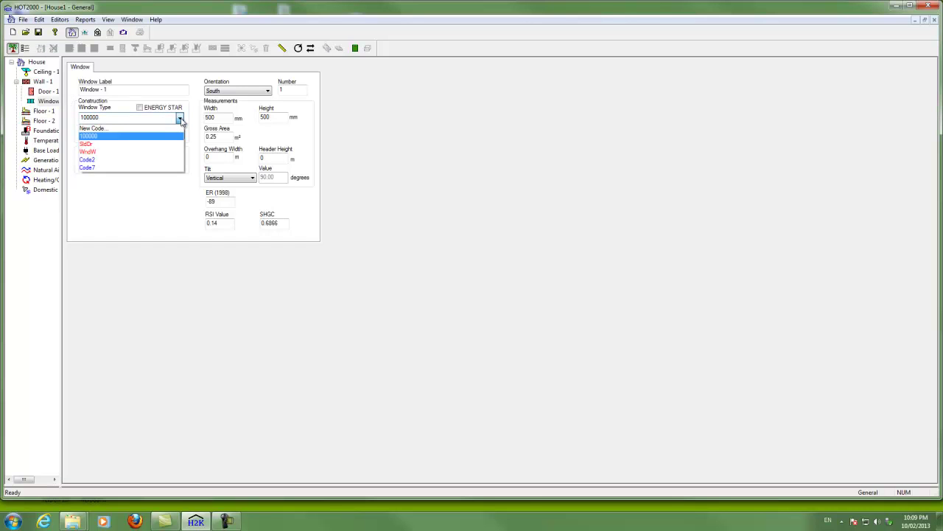
{"action": "left_click", "coordinate": [103, 122]}
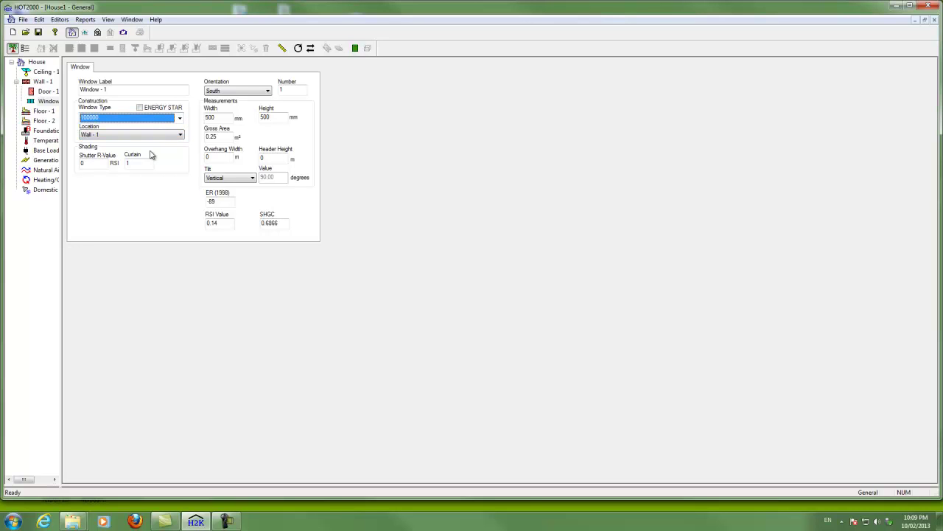
- Review Foundation - 1's wall and floor constructions: BCNN_1 configuration, concrete core wall at 0.346 RSI
{"action": "left_click", "coordinate": [50, 132]}
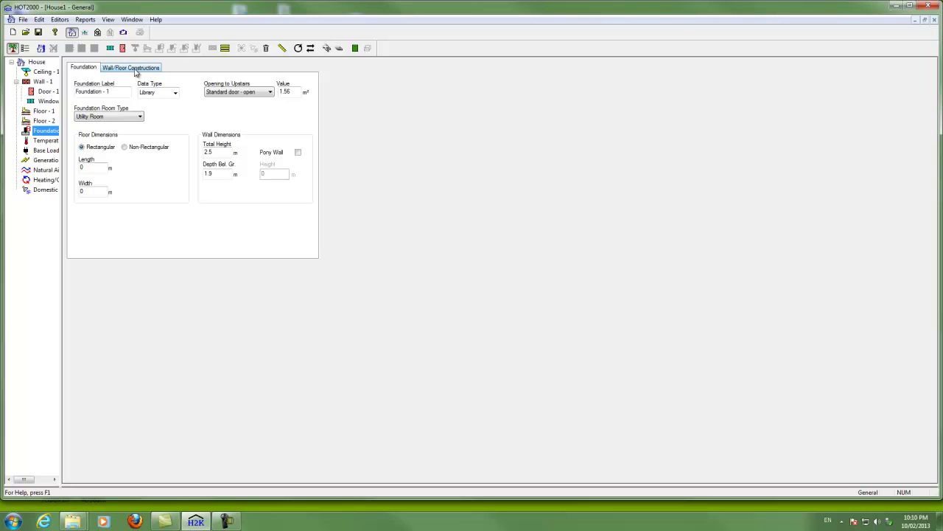
{"action": "left_click", "coordinate": [128, 70]}
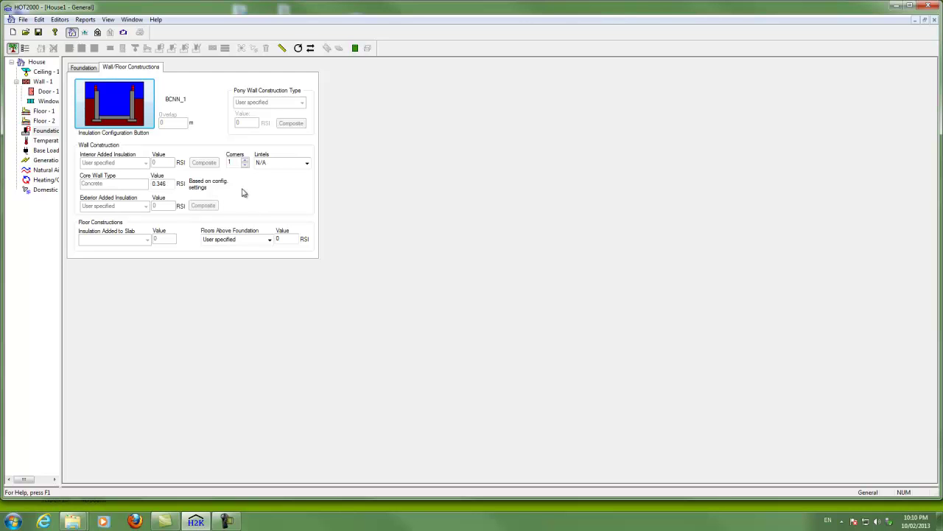
{"action": "left_click", "coordinate": [47, 142]}
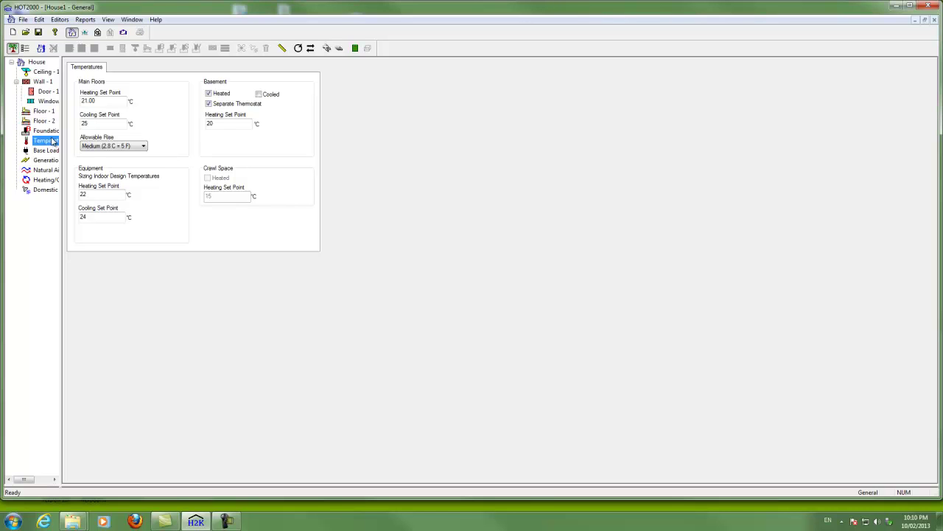
- Review the default Base Loads: 14 kWh/day appliances, 225 L/day hot water at 55 °C
{"action": "left_click", "coordinate": [48, 150]}
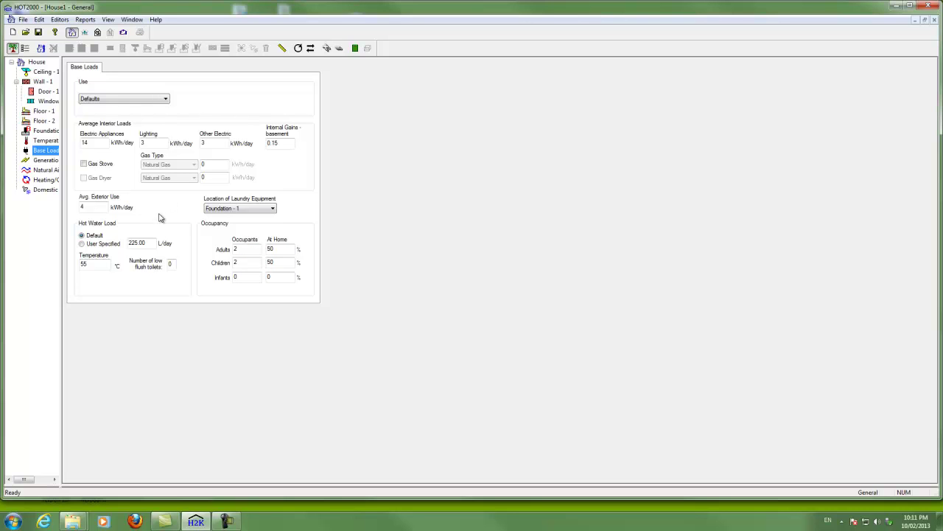
- Set the air tightness type to Blower door test values, leaving test pressure at 10 Pa
{"action": "left_click", "coordinate": [41, 174]}
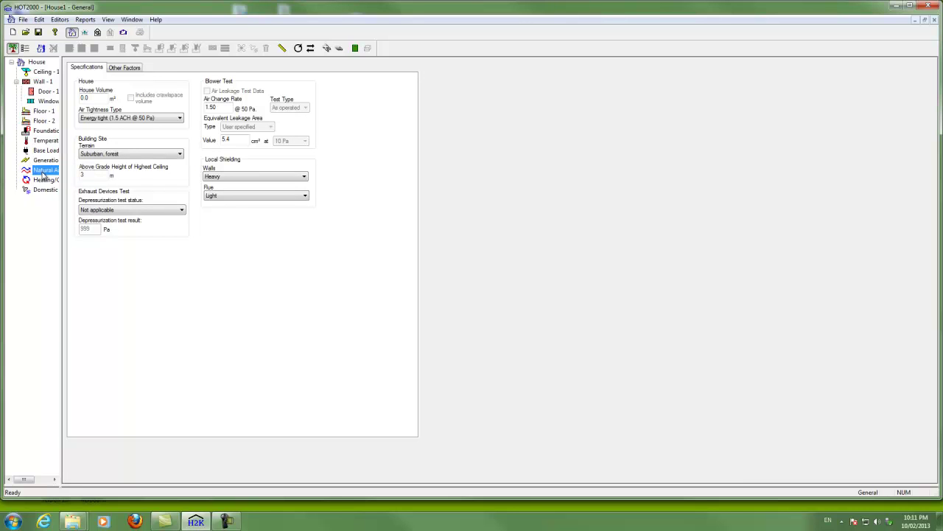
{"action": "left_click", "coordinate": [180, 118]}
{"action": "left_click", "coordinate": [181, 120]}
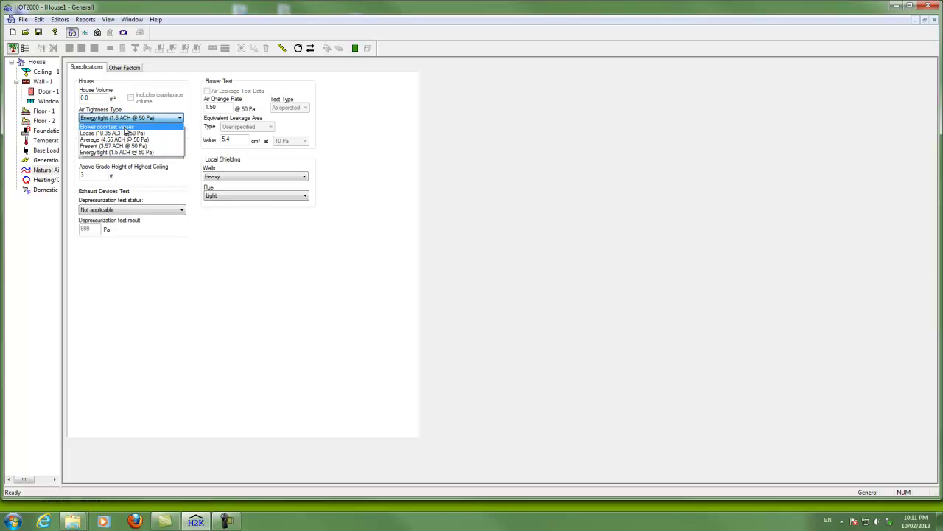
{"action": "left_click", "coordinate": [125, 128]}
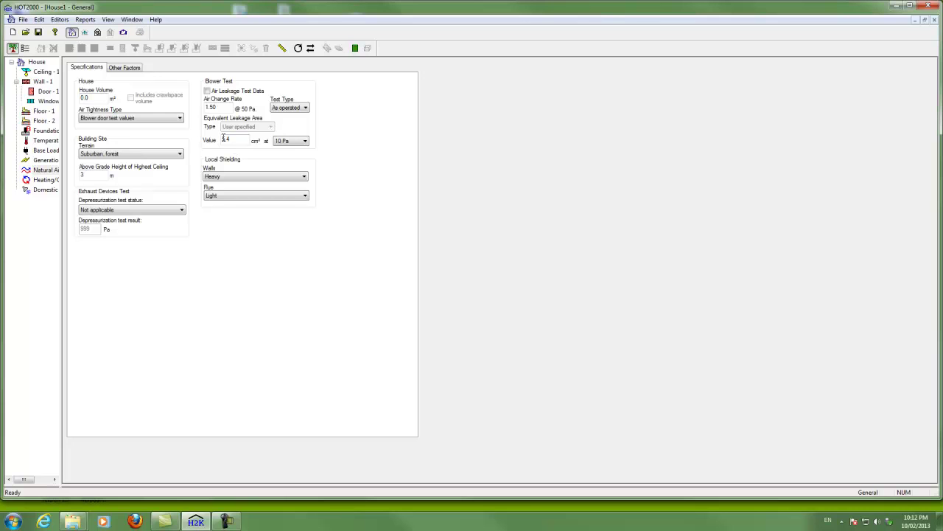
{"action": "left_click", "coordinate": [305, 141]}
{"action": "left_click", "coordinate": [236, 140]}
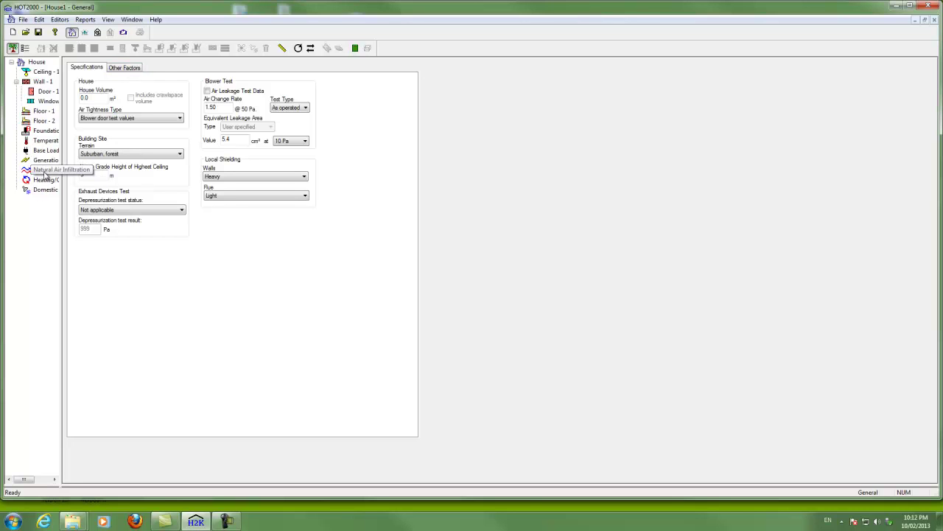
- Make Furnace the primary heating type, declining Combo DHW, and view the May–October cooling season
{"action": "left_click", "coordinate": [44, 181]}
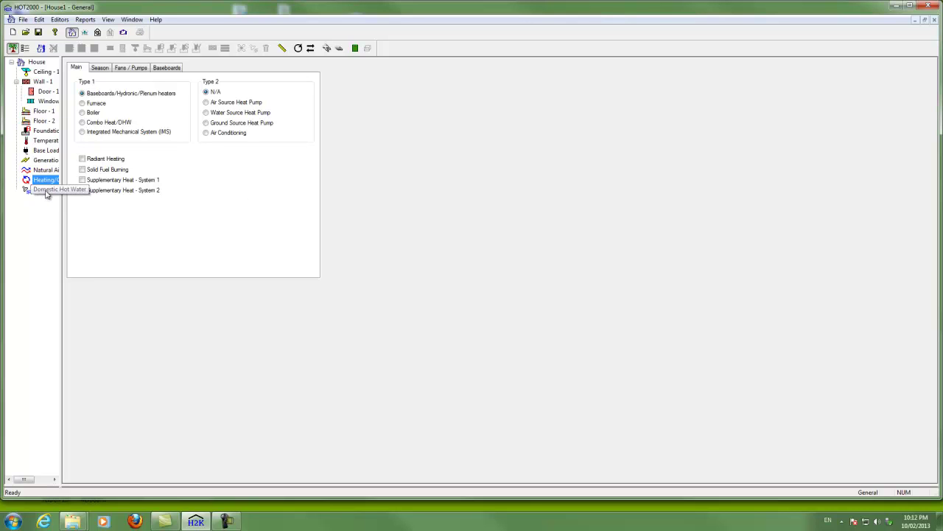
{"action": "left_click", "coordinate": [82, 104]}
{"action": "left_click", "coordinate": [81, 113]}
{"action": "left_click", "coordinate": [82, 122]}
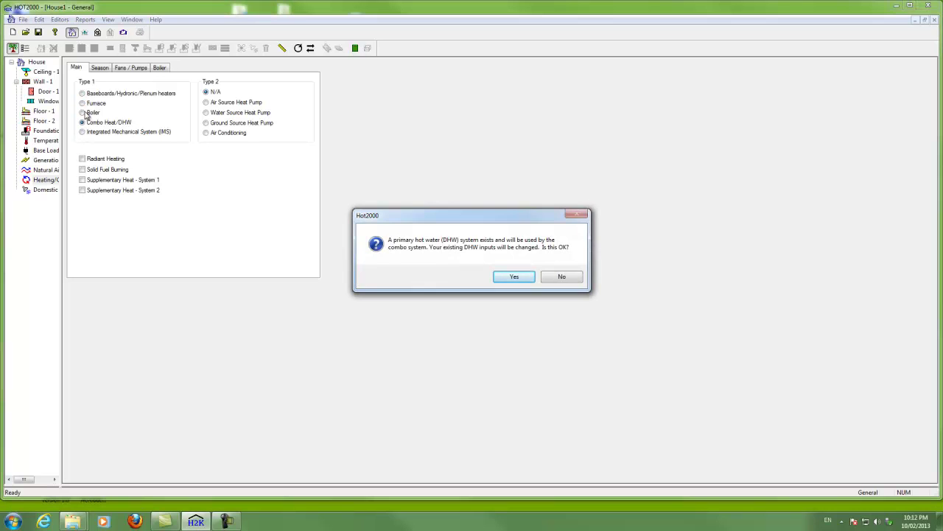
{"action": "left_click", "coordinate": [87, 116]}
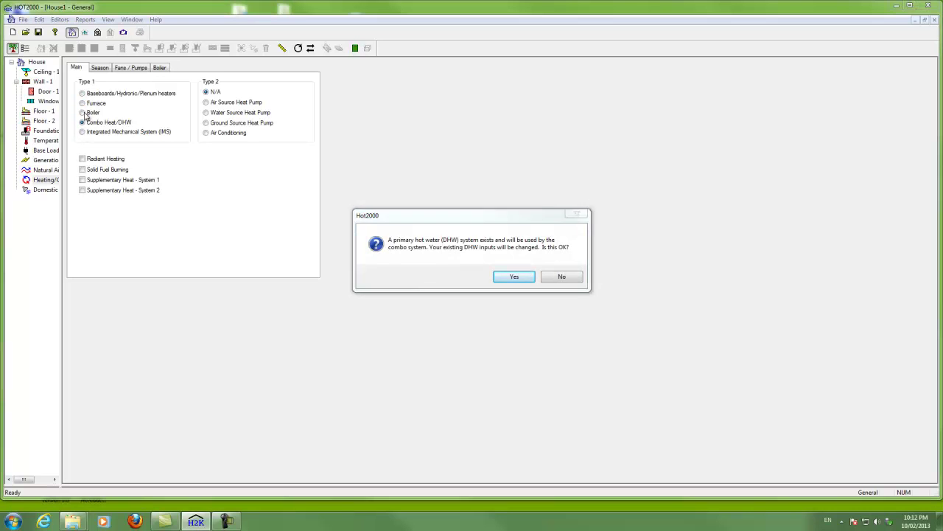
{"action": "left_click", "coordinate": [565, 278]}
{"action": "left_click", "coordinate": [86, 105]}
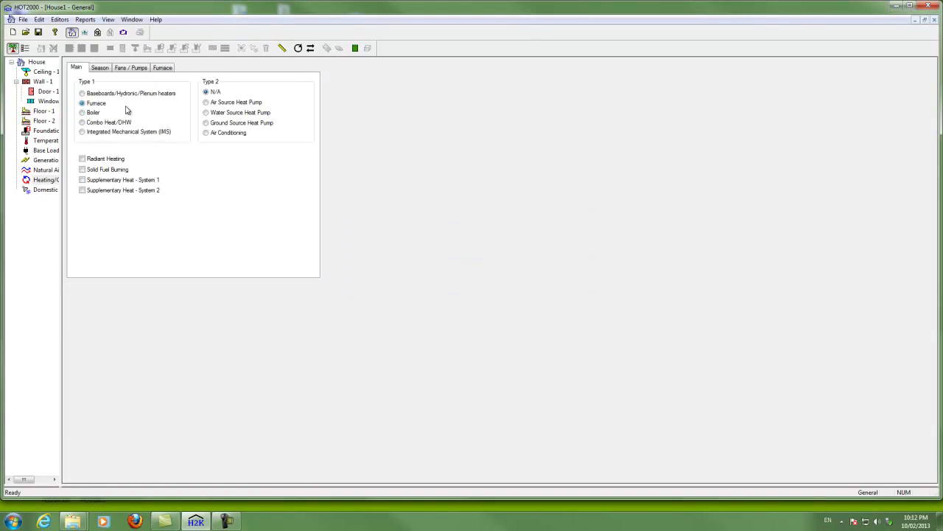
{"action": "left_click", "coordinate": [83, 112]}
{"action": "left_click", "coordinate": [84, 104]}
{"action": "left_click", "coordinate": [100, 68]}
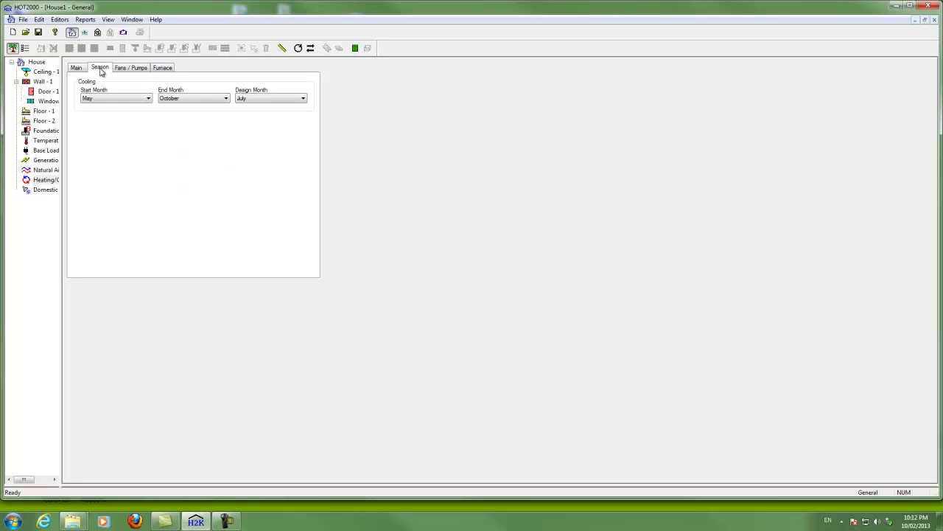
- Set the furnace energy source to Natural gas, keeping Induced draft fan furnace as equipment type
{"action": "left_click", "coordinate": [131, 69]}
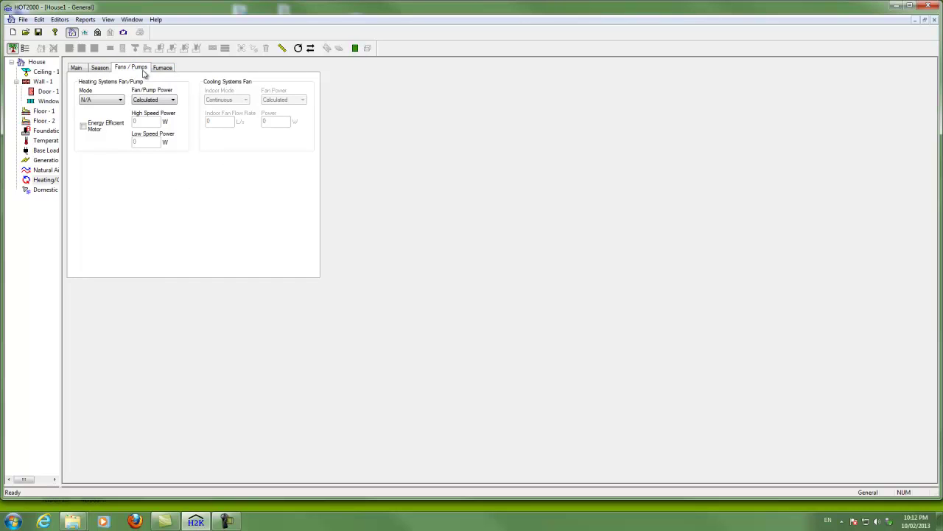
{"action": "left_click", "coordinate": [168, 68]}
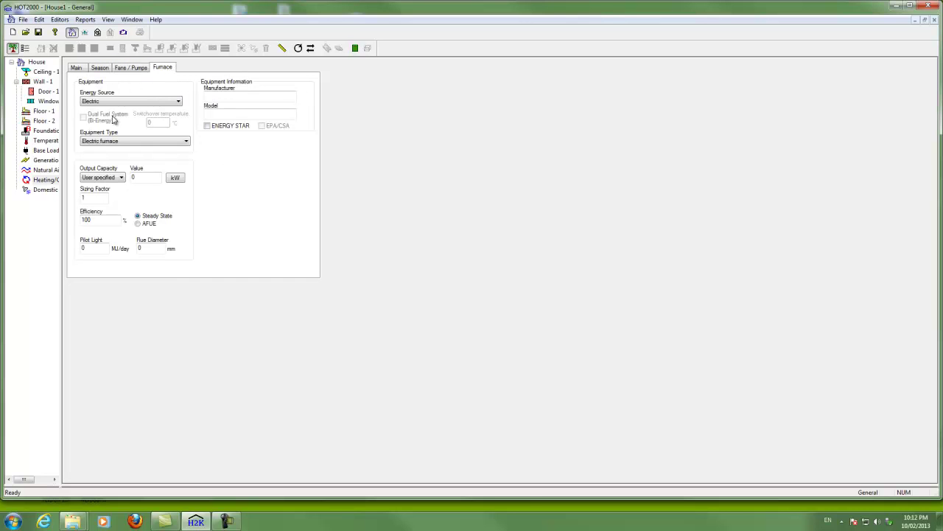
{"action": "left_click", "coordinate": [185, 142]}
{"action": "left_click", "coordinate": [184, 143]}
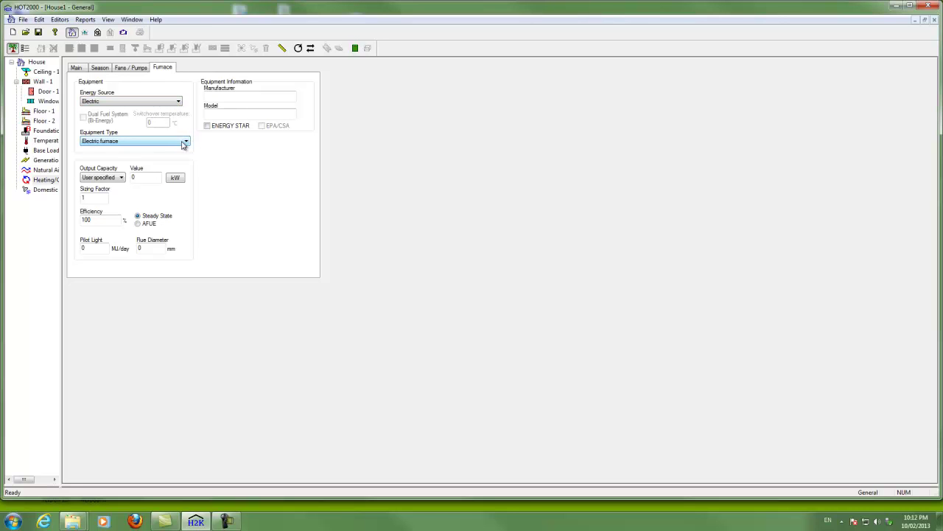
{"action": "left_click", "coordinate": [178, 101]}
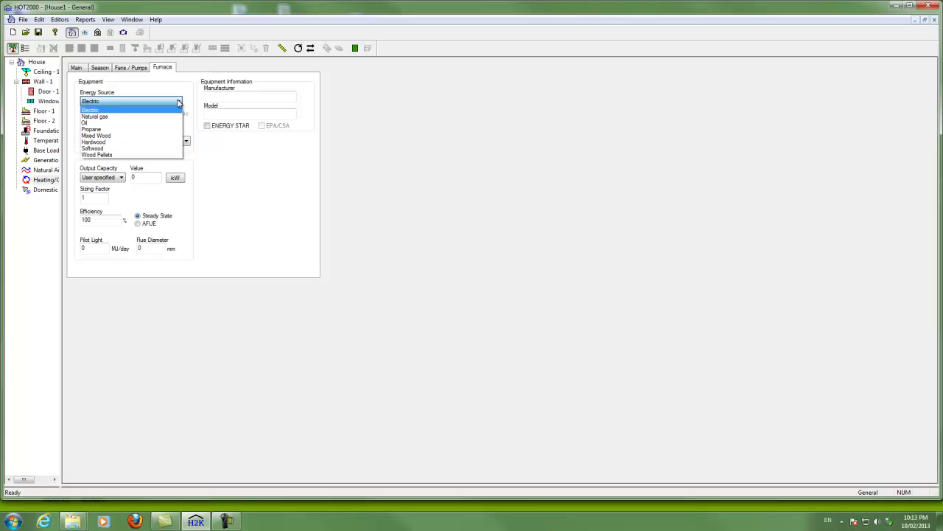
{"action": "left_click", "coordinate": [163, 118]}
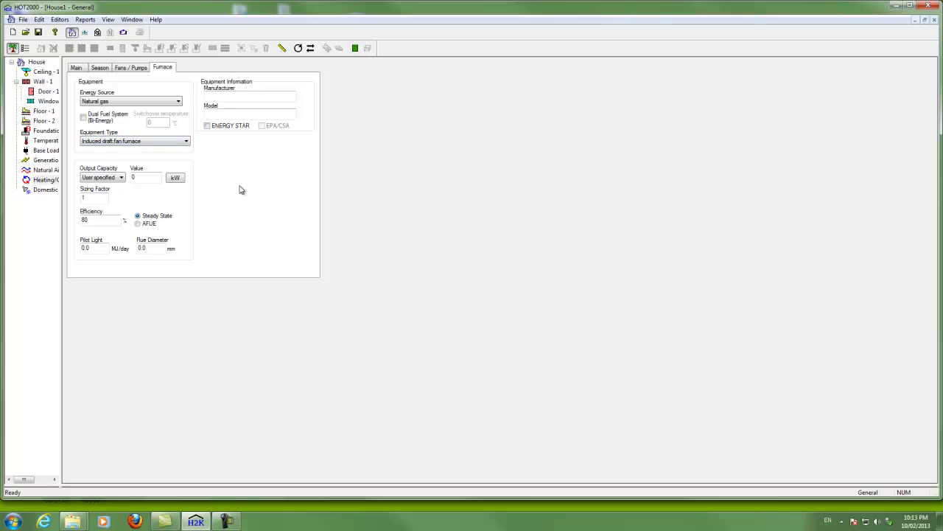
{"action": "left_click", "coordinate": [186, 141]}
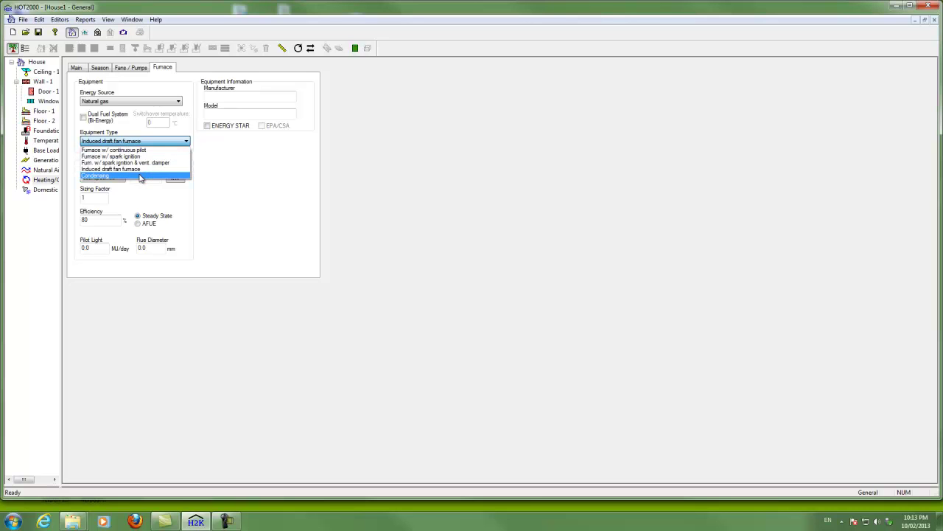
{"action": "left_click", "coordinate": [159, 168]}
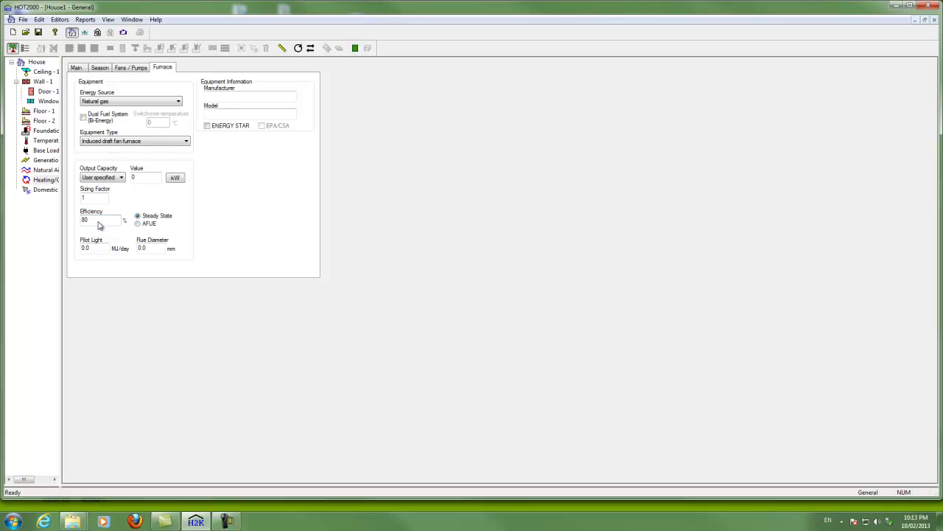
- Show Domestic Hot Water, with energy source and tank type Not applicable, and bring up the reports list
{"action": "left_click", "coordinate": [44, 191]}
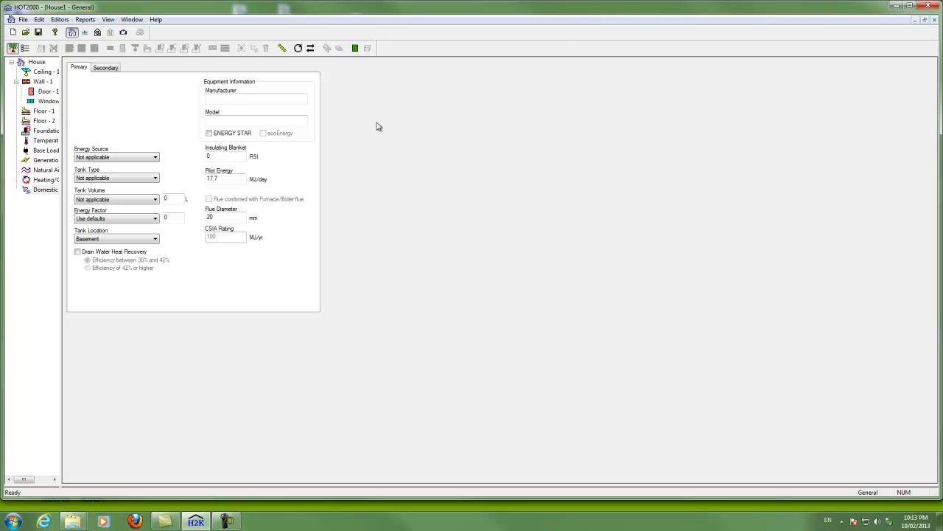
{"action": "left_click", "coordinate": [86, 20]}
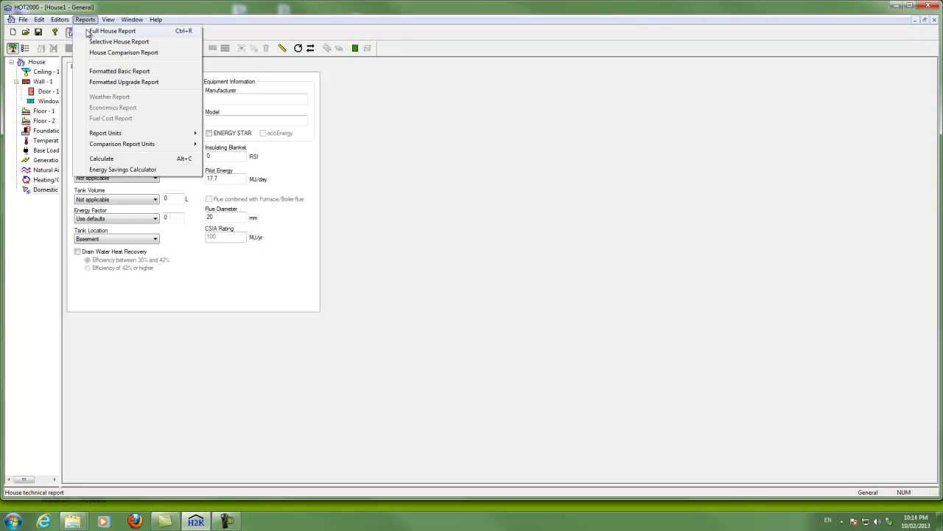
- Generate the Full House Report, review its precheck errors on zero R-values and lengths, and dismiss them
{"action": "left_click", "coordinate": [111, 31]}
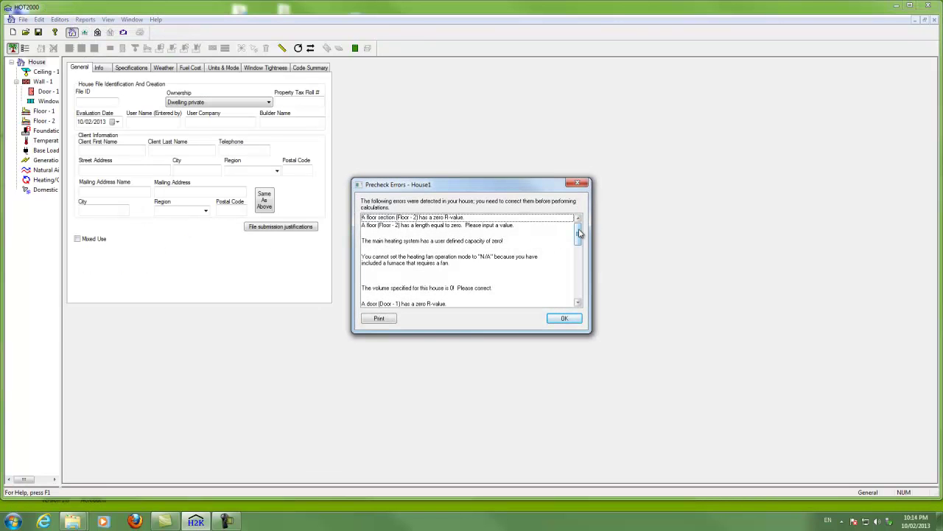
{"action": "left_click_drag", "start_coordinate": [579, 233], "coordinate": [579, 239]}
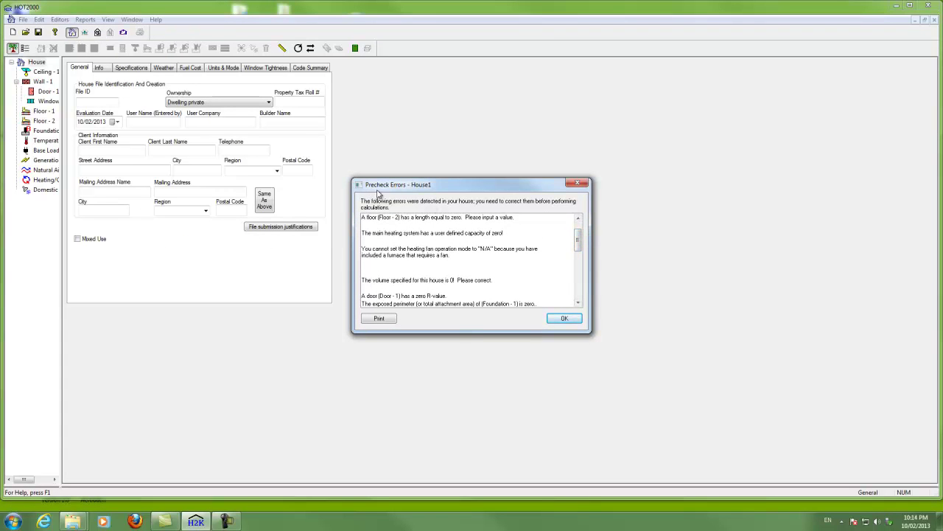
{"action": "mouse_move", "coordinate": [579, 236]}
{"action": "left_mouse_down"}
{"action": "mouse_move", "coordinate": [580, 286]}
{"action": "mouse_move", "coordinate": [581, 234]}
{"action": "left_mouse_up"}
{"action": "left_click_drag", "start_coordinate": [581, 253], "coordinate": [581, 293]}
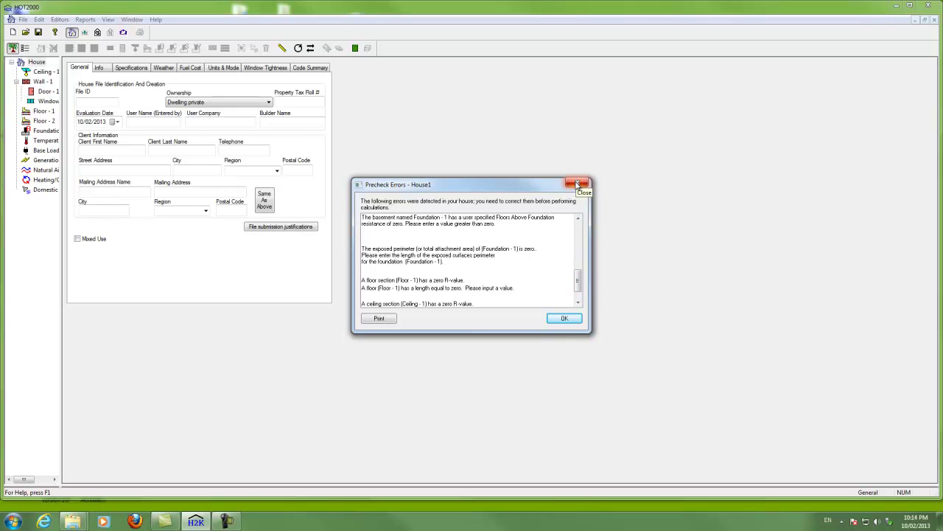
{"action": "left_click", "coordinate": [574, 322]}
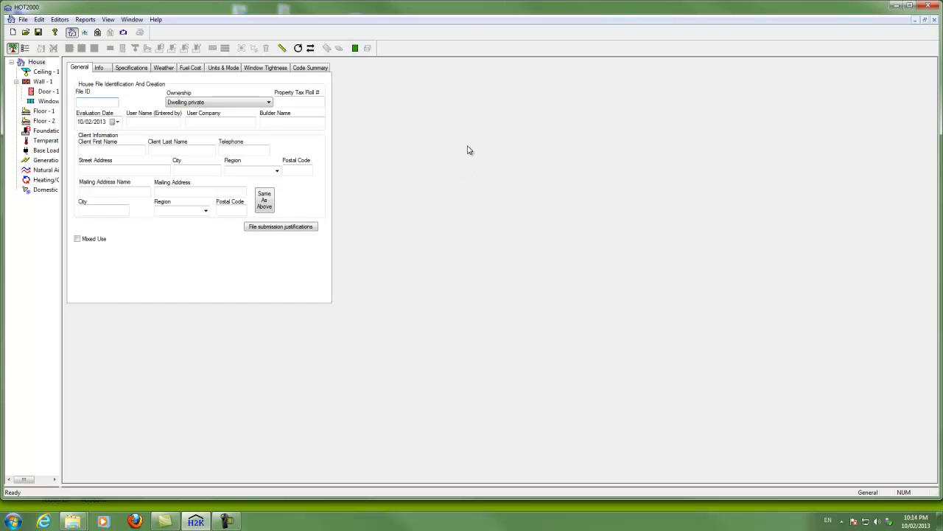
{"action": "left_click", "coordinate": [85, 20]}
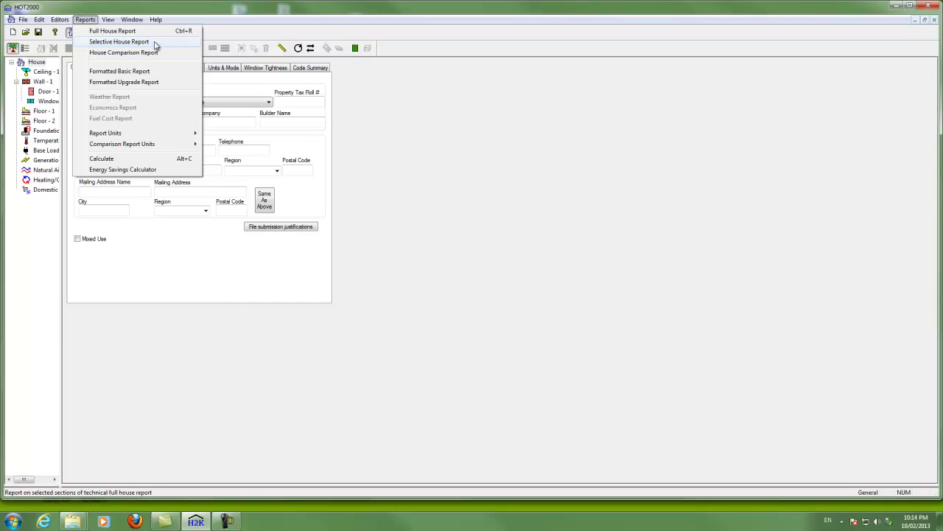
{"action": "left_click", "coordinate": [155, 44]}
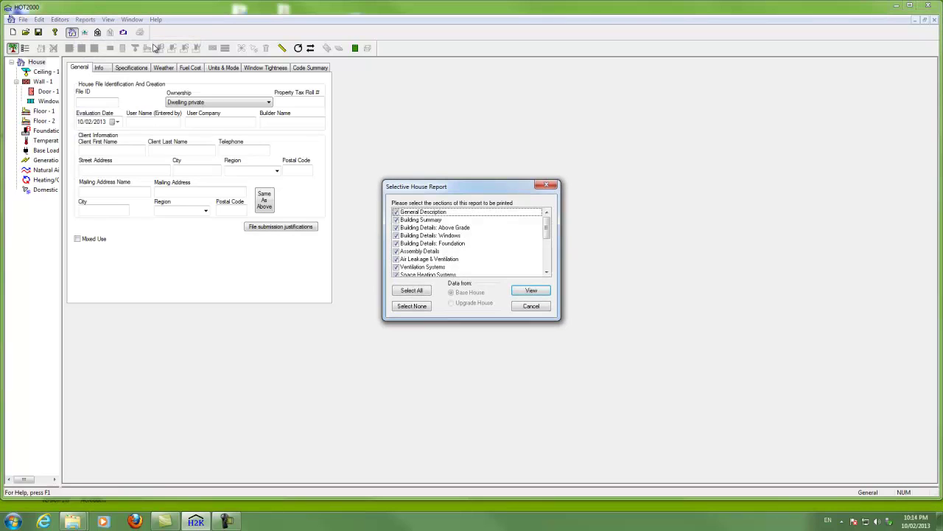
{"action": "mouse_move", "coordinate": [548, 233]}
{"action": "left_mouse_down"}
{"action": "mouse_move", "coordinate": [547, 264]}
{"action": "mouse_move", "coordinate": [547, 224]}
{"action": "left_mouse_up"}
{"action": "mouse_move", "coordinate": [549, 223]}
{"action": "left_mouse_down"}
{"action": "mouse_move", "coordinate": [549, 256]}
{"action": "mouse_move", "coordinate": [547, 226]}
{"action": "left_mouse_up"}
{"action": "left_click", "coordinate": [549, 186]}
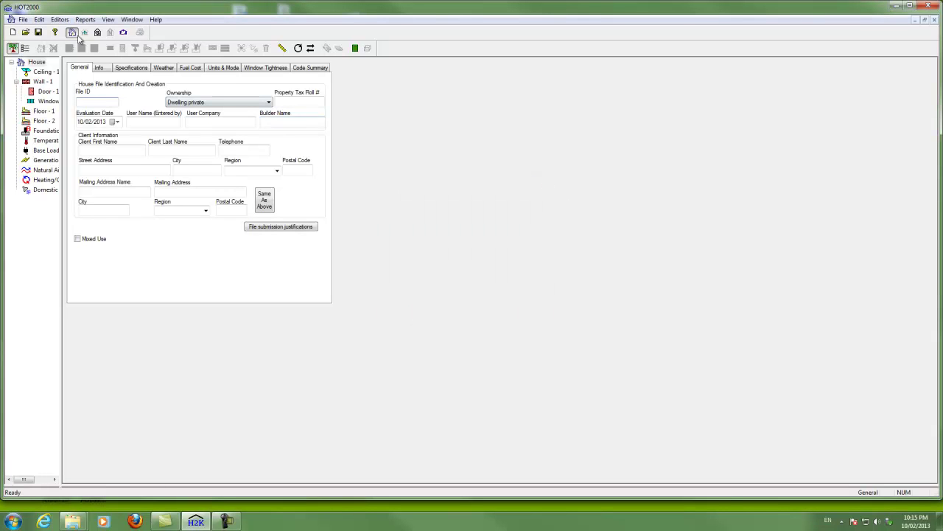
{"action": "left_click", "coordinate": [81, 20]}
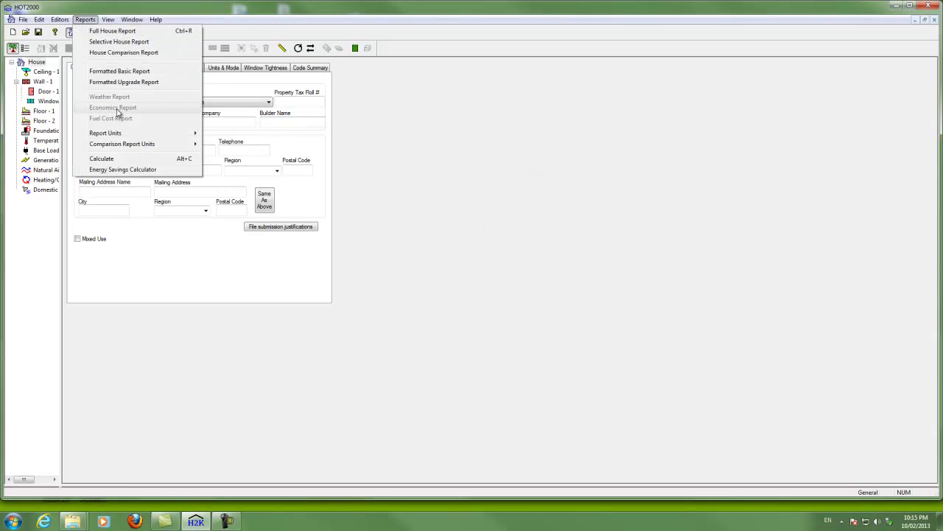
{"action": "mouse_move", "coordinate": [122, 134]}
{"action": "left_click", "coordinate": [449, 152]}
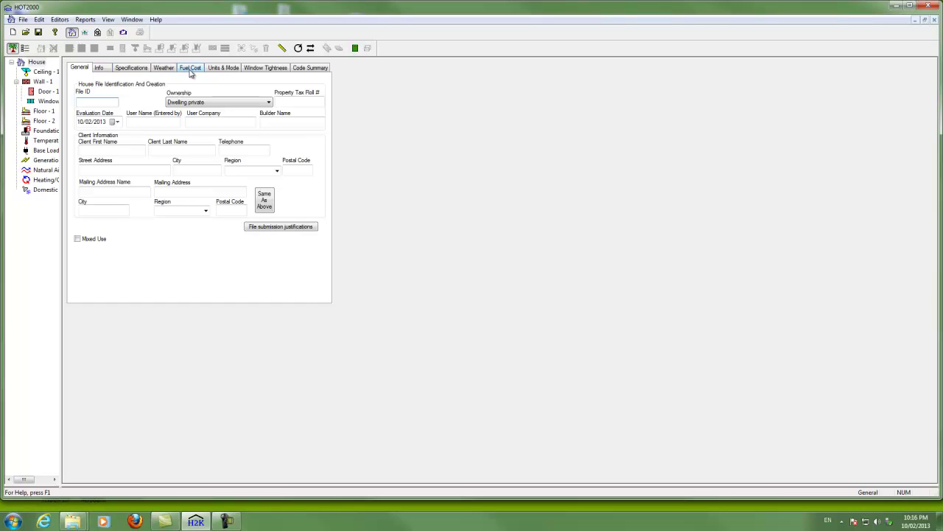
- Browse the house's Info, Specifications, Weather, Fuel Cost, Units & Mode, Window Tightness and Code Summary pages
{"action": "left_click", "coordinate": [35, 62]}
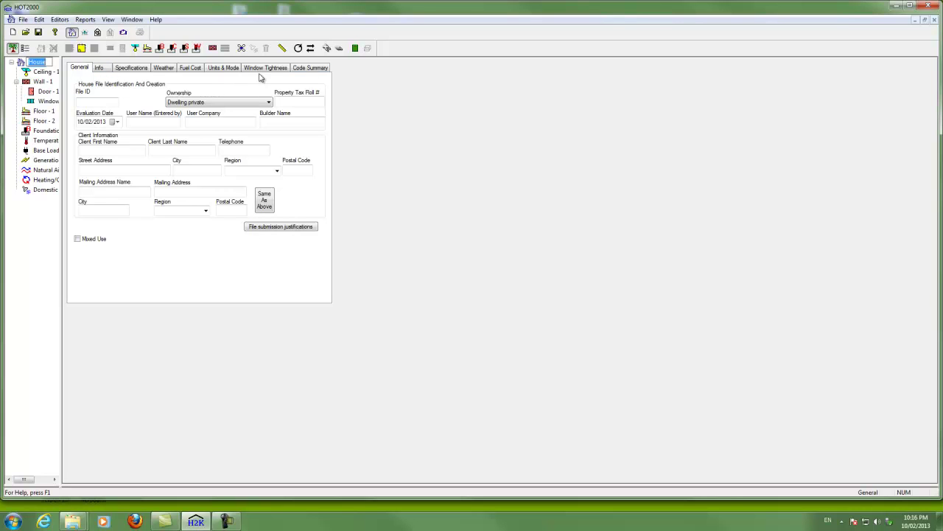
{"action": "left_click", "coordinate": [100, 68]}
{"action": "left_click", "coordinate": [137, 68]}
{"action": "left_click", "coordinate": [164, 67]}
{"action": "left_click", "coordinate": [190, 68]}
{"action": "left_click", "coordinate": [225, 68]}
{"action": "left_click", "coordinate": [259, 67]}
{"action": "left_click", "coordinate": [301, 68]}
{"action": "left_click", "coordinate": [189, 67]}
{"action": "left_click", "coordinate": [163, 68]}
{"action": "left_click", "coordinate": [135, 68]}
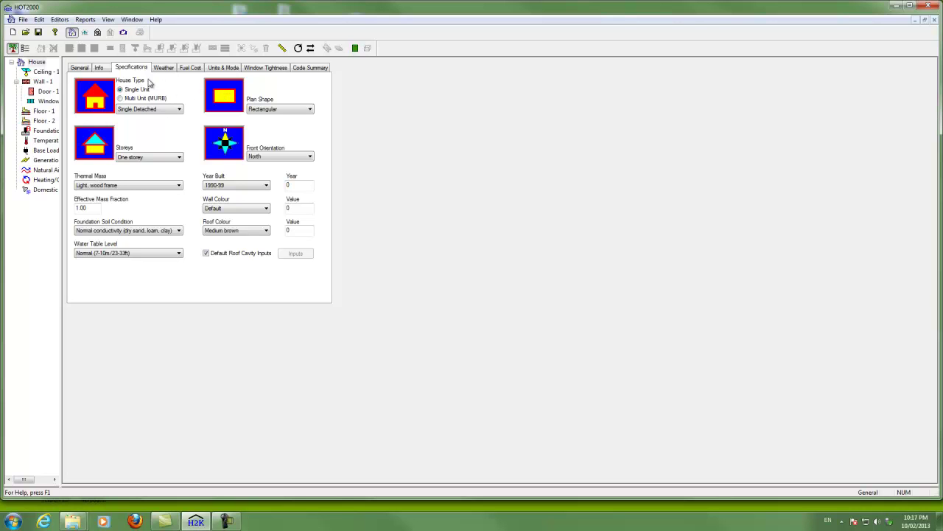
- Check the Abbotsford weather location, then review the Ottawa08 fuel cost rates
{"action": "left_click", "coordinate": [168, 70]}
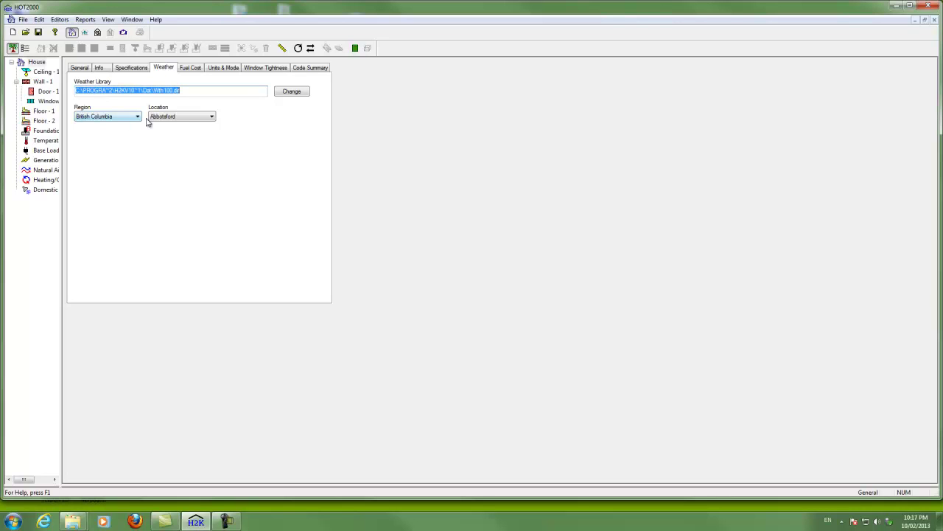
{"action": "left_click", "coordinate": [174, 119]}
{"action": "left_click", "coordinate": [193, 71]}
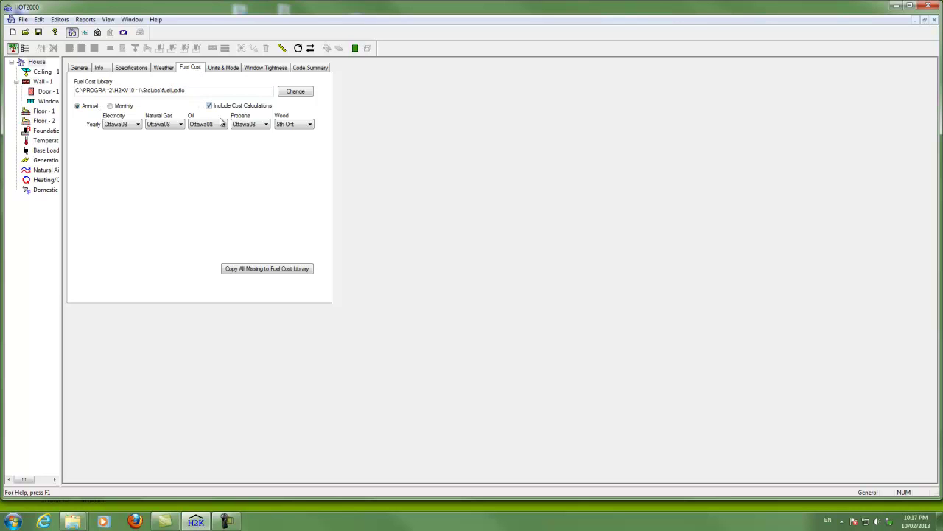
{"action": "left_click", "coordinate": [127, 125]}
{"action": "left_click", "coordinate": [298, 127]}
{"action": "left_click", "coordinate": [111, 127]}
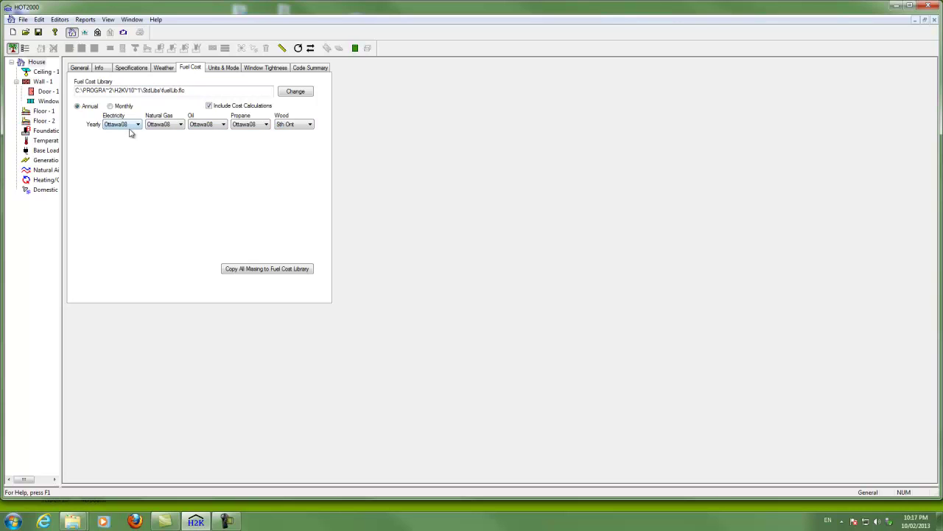
{"action": "left_click", "coordinate": [310, 124]}
- Return to House1's General page showing private ownership and the 10/02/2013 evaluation date
{"action": "left_click", "coordinate": [80, 68]}
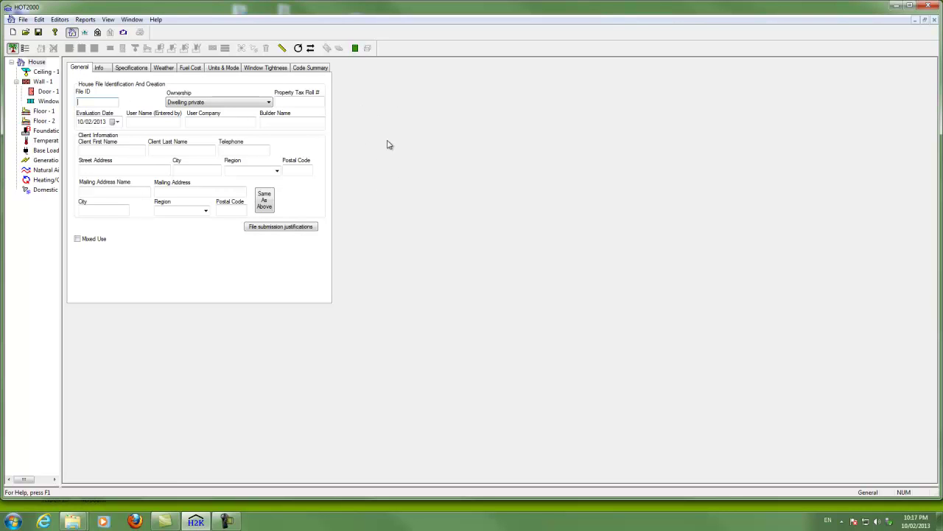